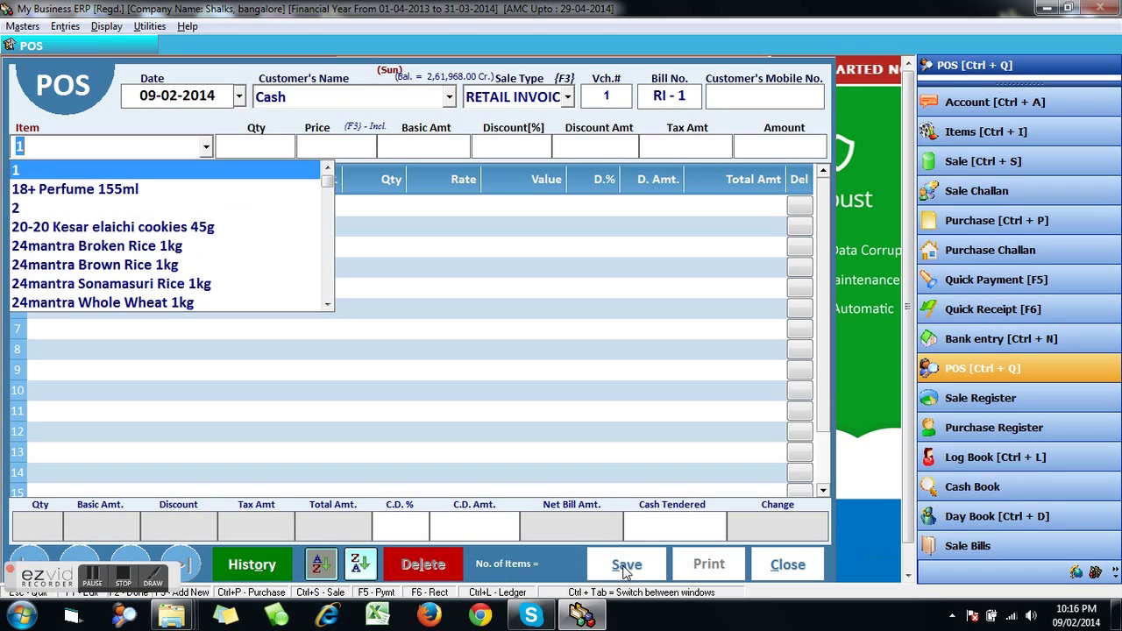
# Add one Maggi Hs Tc Souce 500g to the cash retail invoice at its default price and discount
pyautogui.write('maggi')
pyautogui.press('Down')
pyautogui.press('Down')
pyautogui.press('Down')
pyautogui.press('Down')
pyautogui.press('Down')
pyautogui.press('Down')
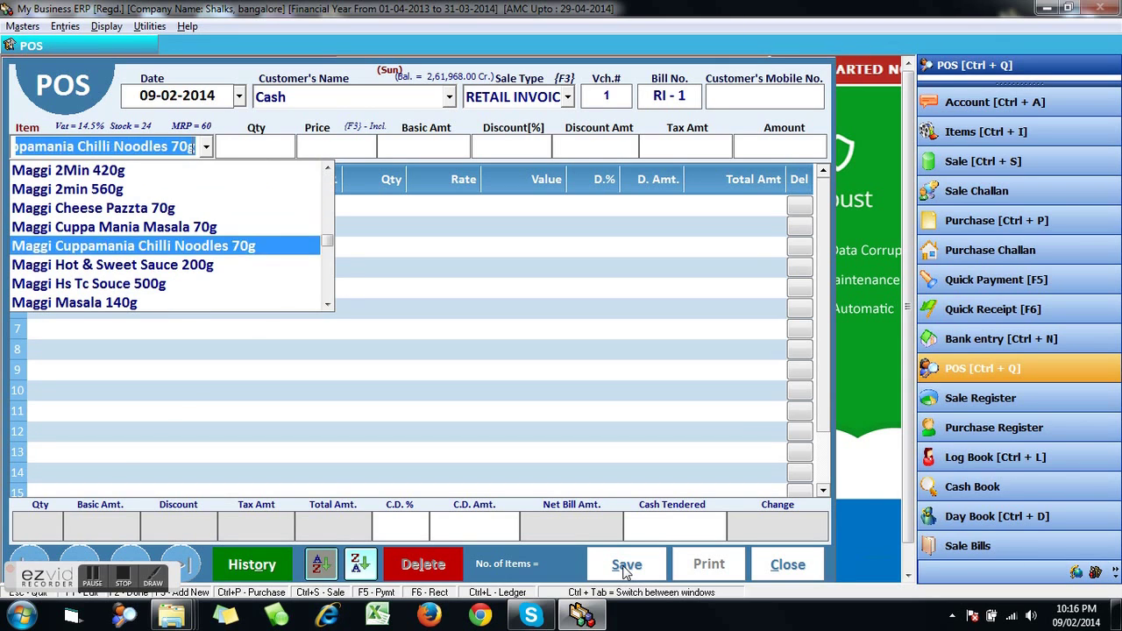
pyautogui.press('Return')
pyautogui.press('Return')
pyautogui.press('Return')
pyautogui.press('Return')
pyautogui.press('Return')
pyautogui.press('Return')
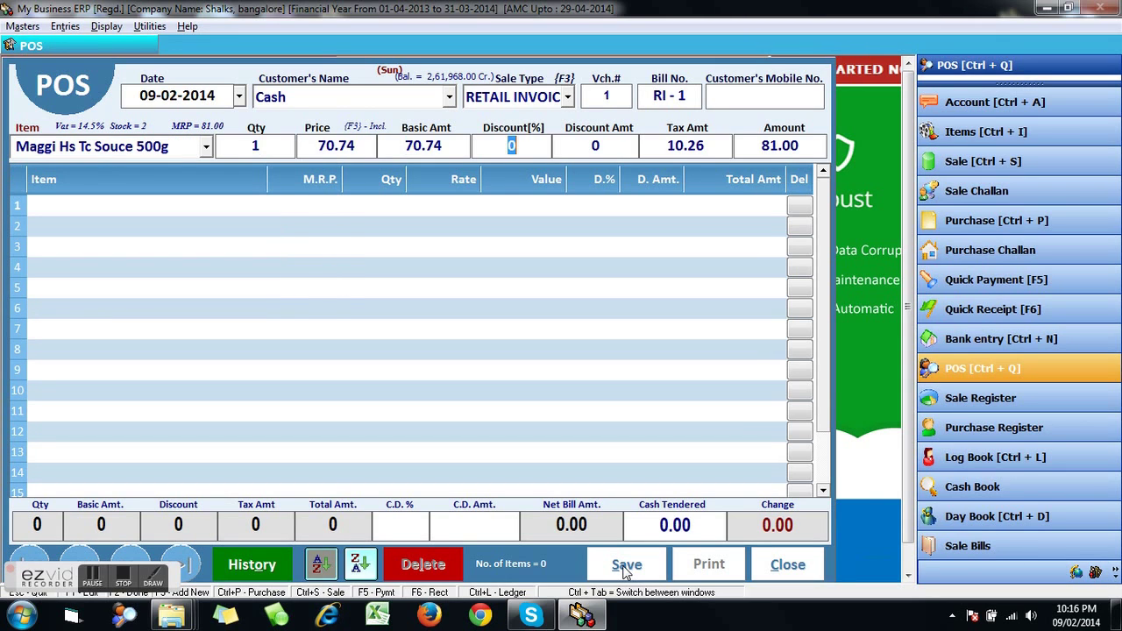
pyautogui.press('Return')
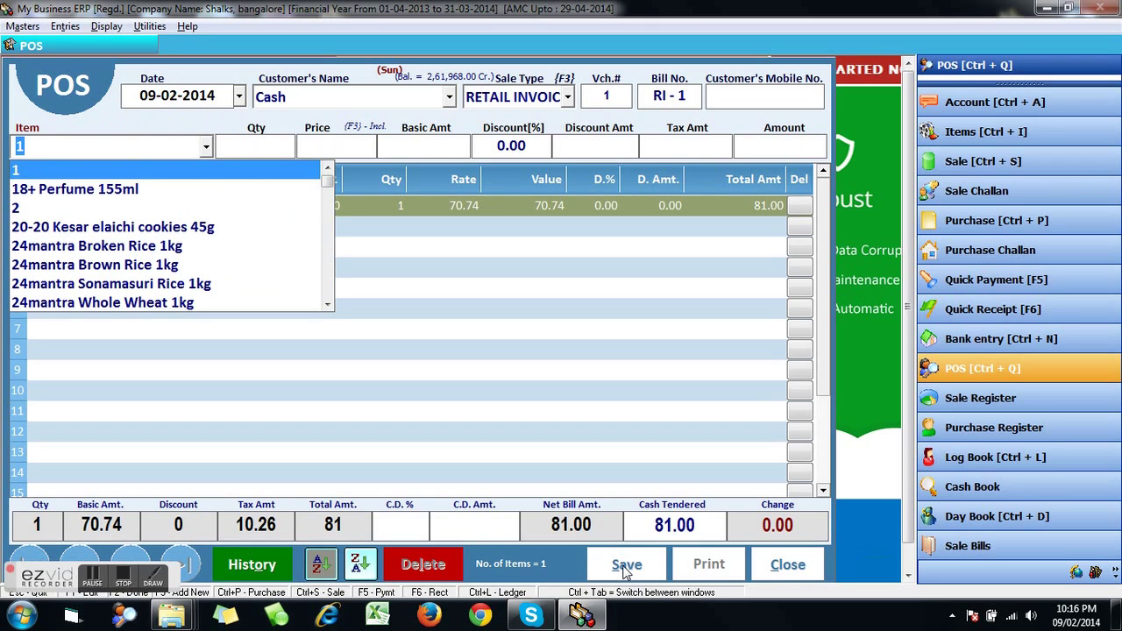
# Add one K S storm deo 150ml to the bill, accepting its default price and discount
pyautogui.write('k')
pyautogui.press('Return')
pyautogui.press('Return')
pyautogui.press('Return')
pyautogui.press('Return')
pyautogui.press('Return')
pyautogui.press('Return')
pyautogui.press('Return')
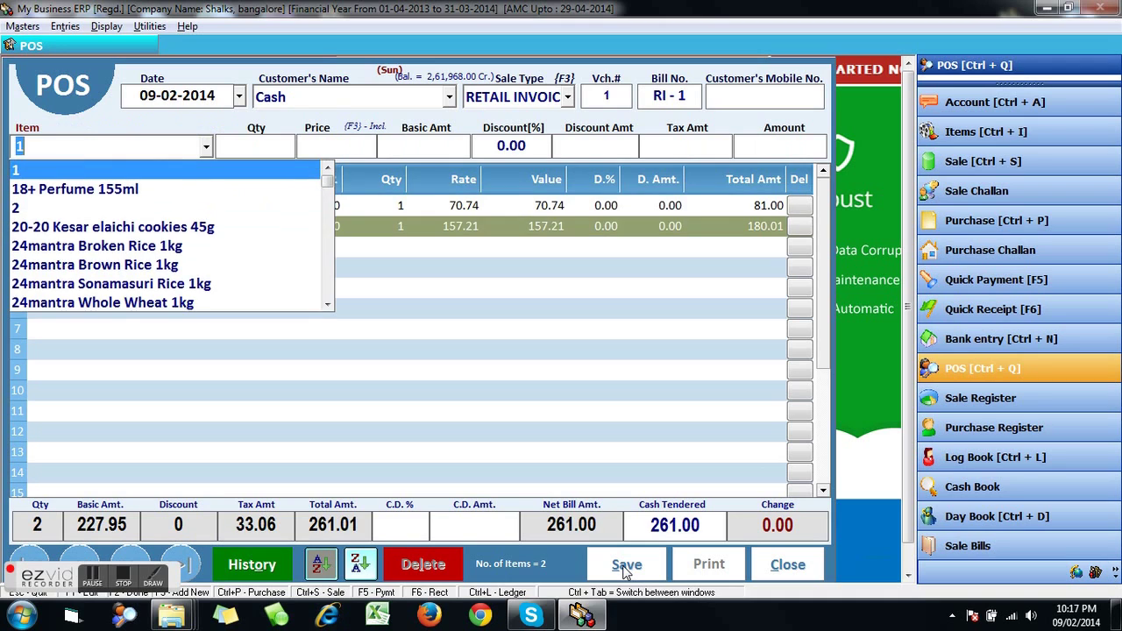
# Add one Palmolive Absolute Relax 250ml to the bill, accepting its default price and discount
pyautogui.write('p')
pyautogui.press('Down')
pyautogui.press('Down')
pyautogui.press('Down')
pyautogui.press('Down')
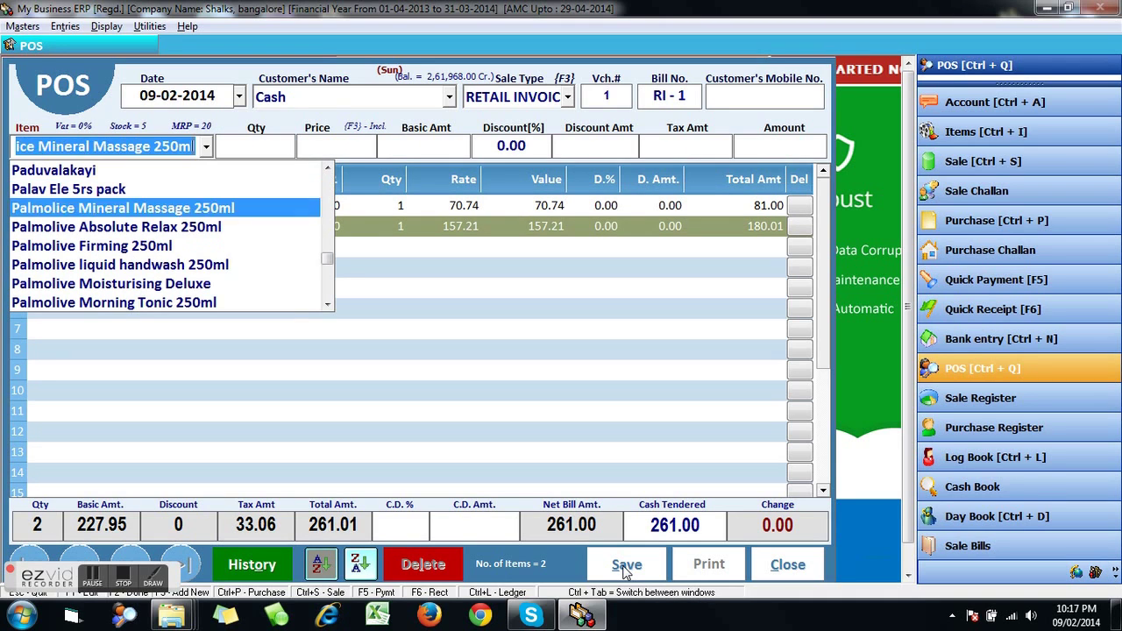
pyautogui.press('Return')
pyautogui.press('Return')
pyautogui.press('Return')
pyautogui.press('Return')
pyautogui.press('Return')
pyautogui.press('Return')
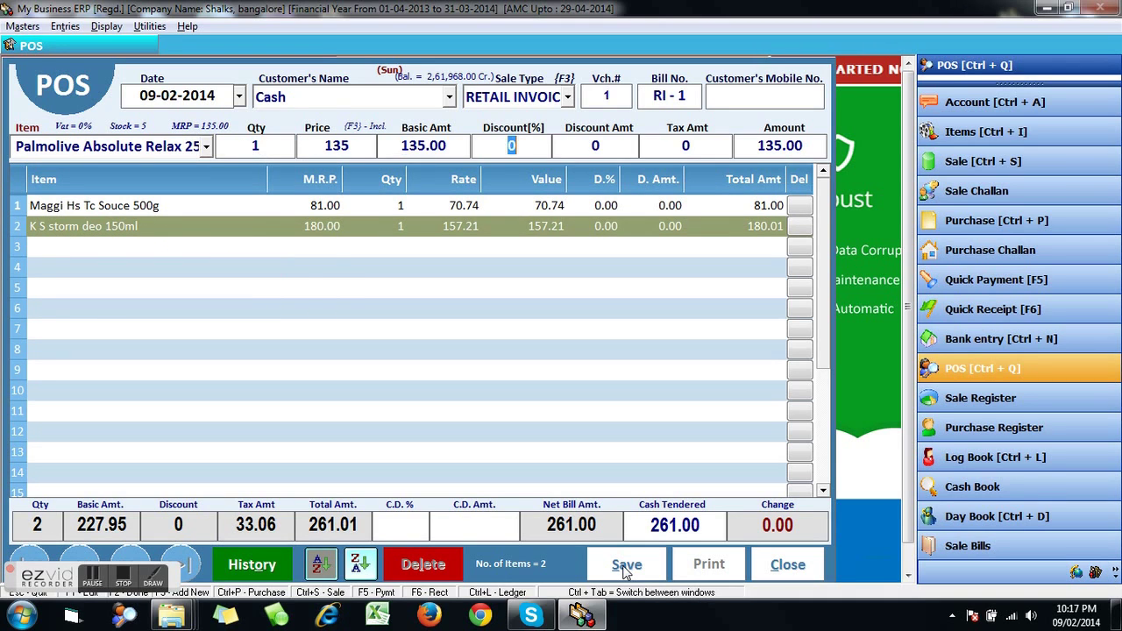
pyautogui.press('Return')
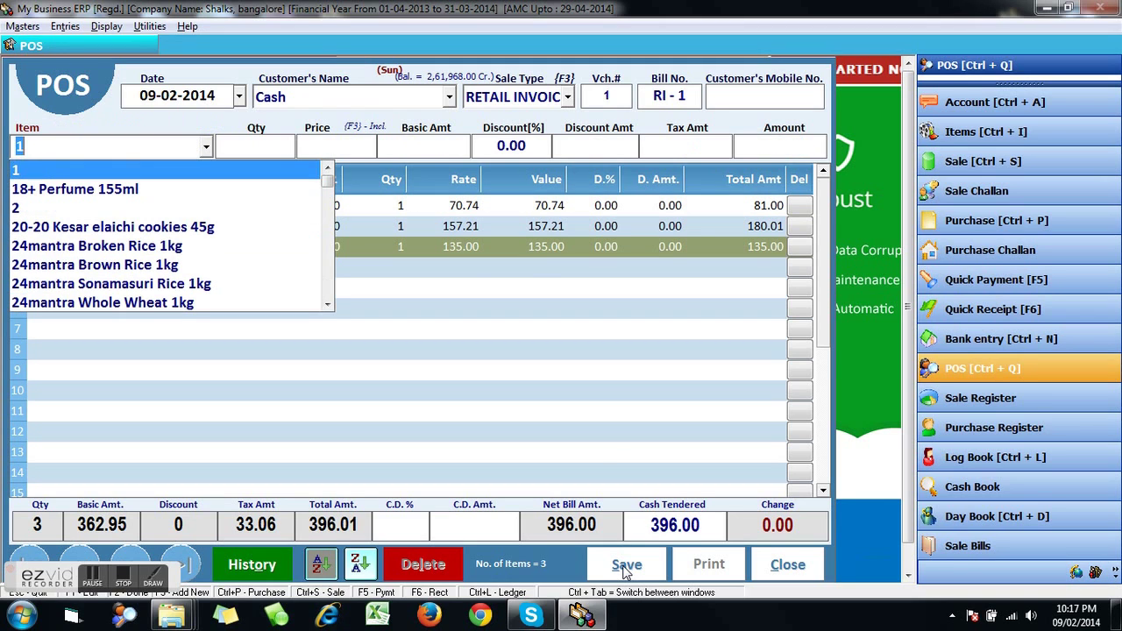
pyautogui.write('8901063017207')
pyautogui.press('Return')
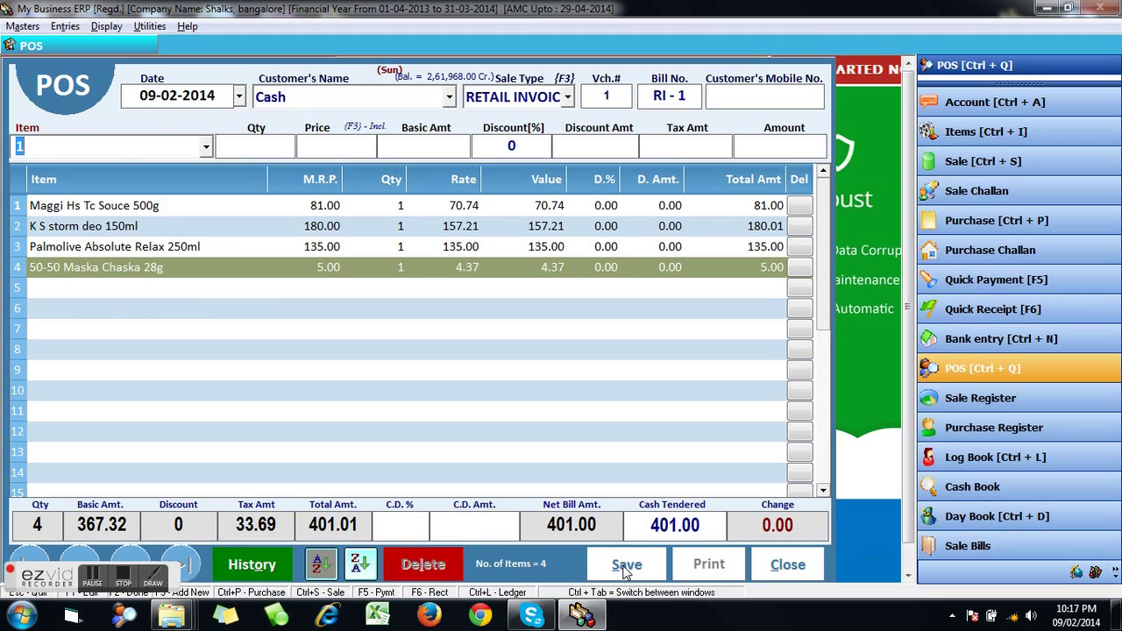
pyautogui.write('8901030')
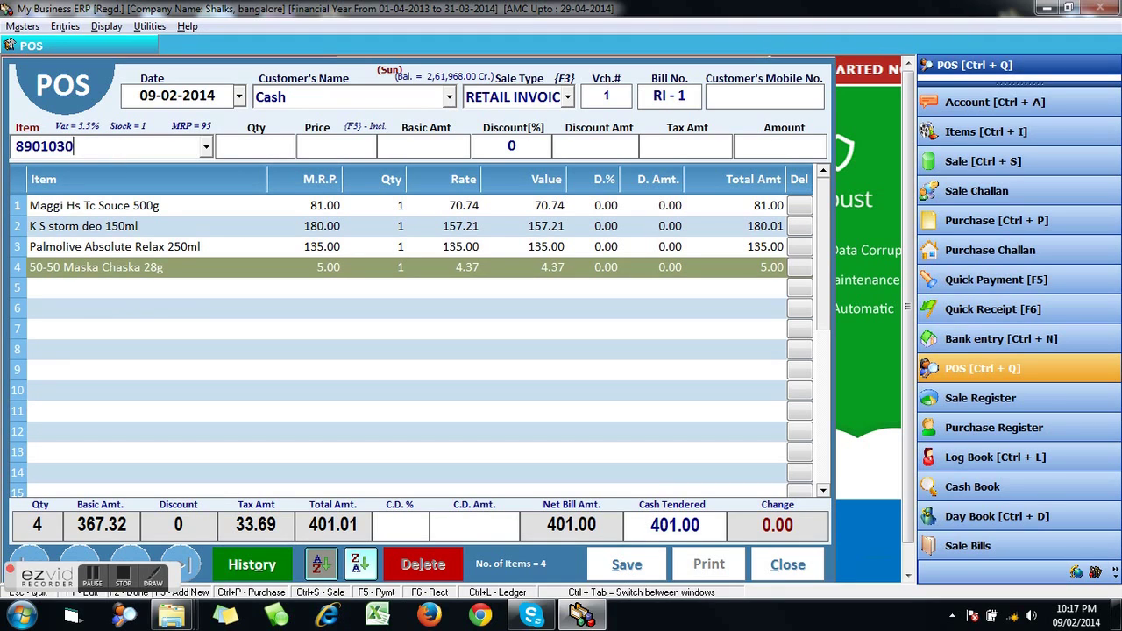
pyautogui.write('194122')
pyautogui.press('Return')
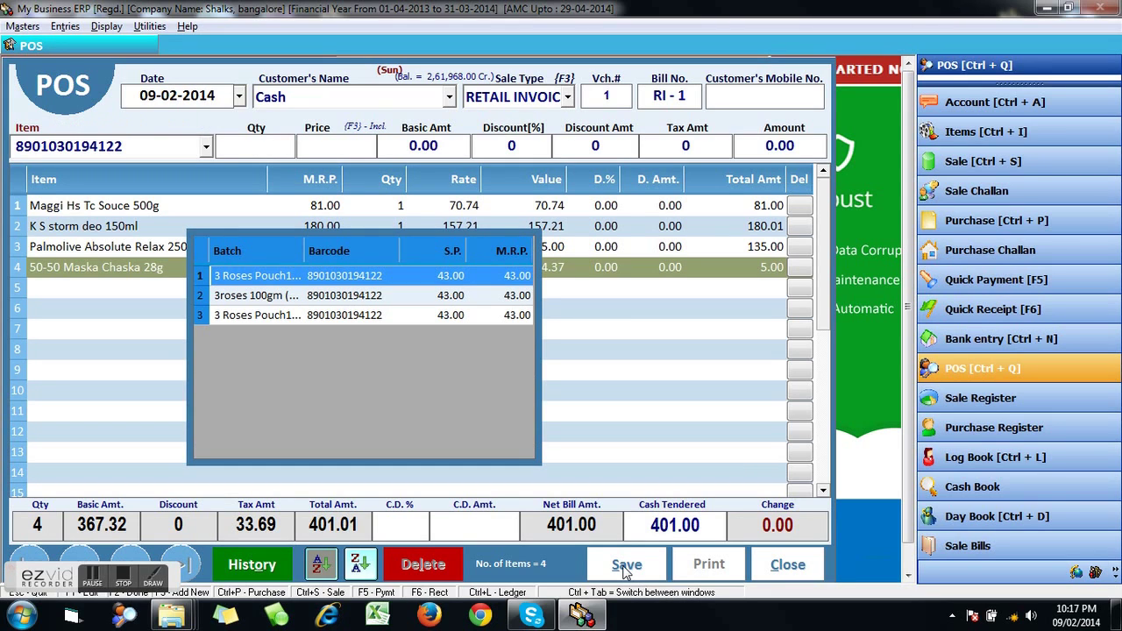
pyautogui.press('Down')
pyautogui.press('Down')
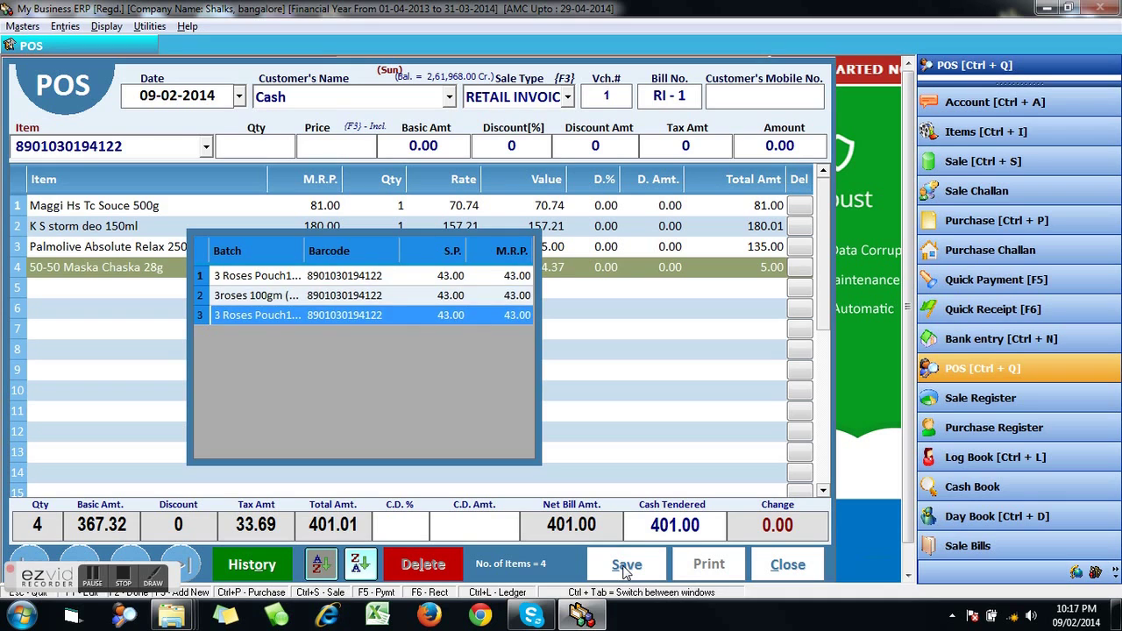
pyautogui.press('Return')
pyautogui.press('Return')
pyautogui.press('Return')
pyautogui.press('Return')
pyautogui.press('Return')
pyautogui.press('Return')
pyautogui.press('Return')
pyautogui.press('Return')
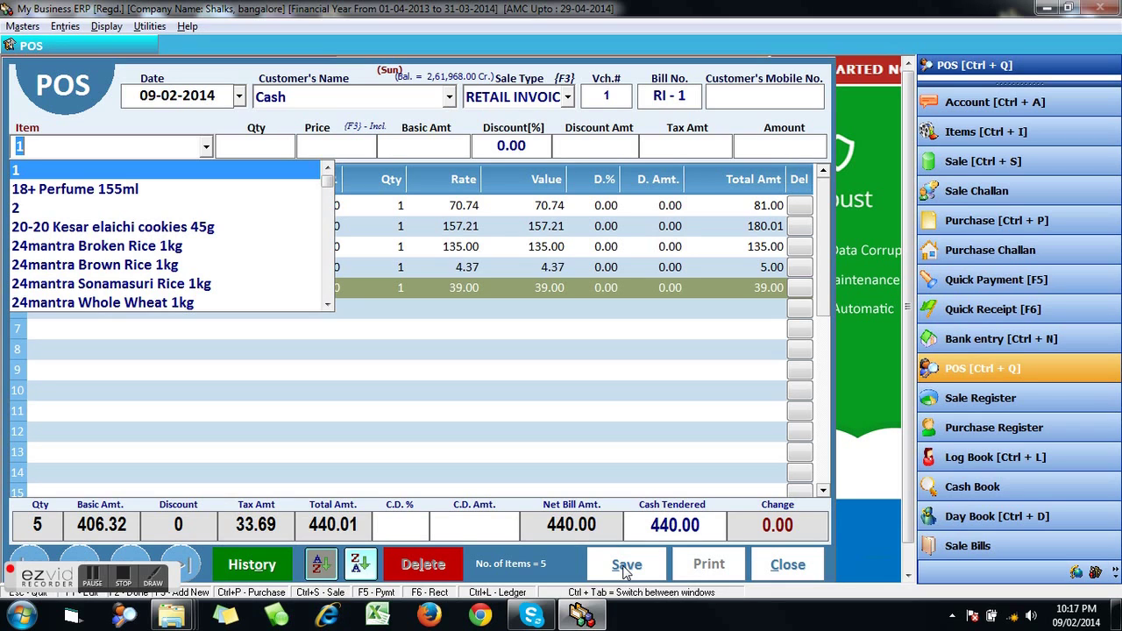
# Add one Sunpure Sunflower Oil 1ltr to the bill from the batch with M.R.P. 105.00, accepting its default price and discount
pyautogui.press('Down')
pyautogui.press('Up')
pyautogui.write('sunp')
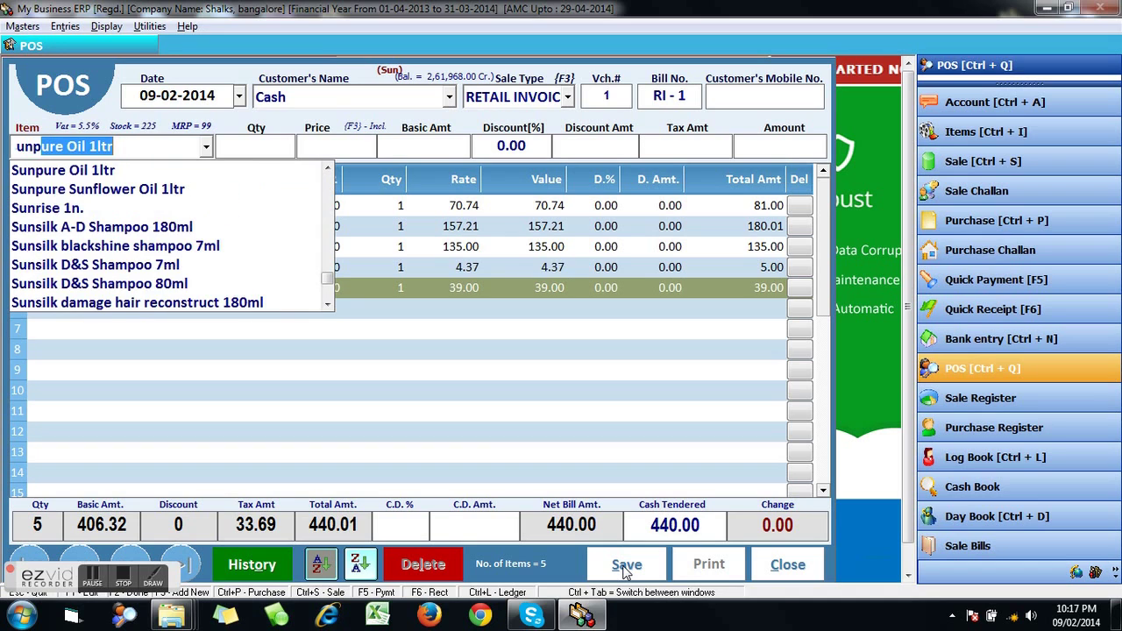
pyautogui.press('Down')
pyautogui.press('Return')
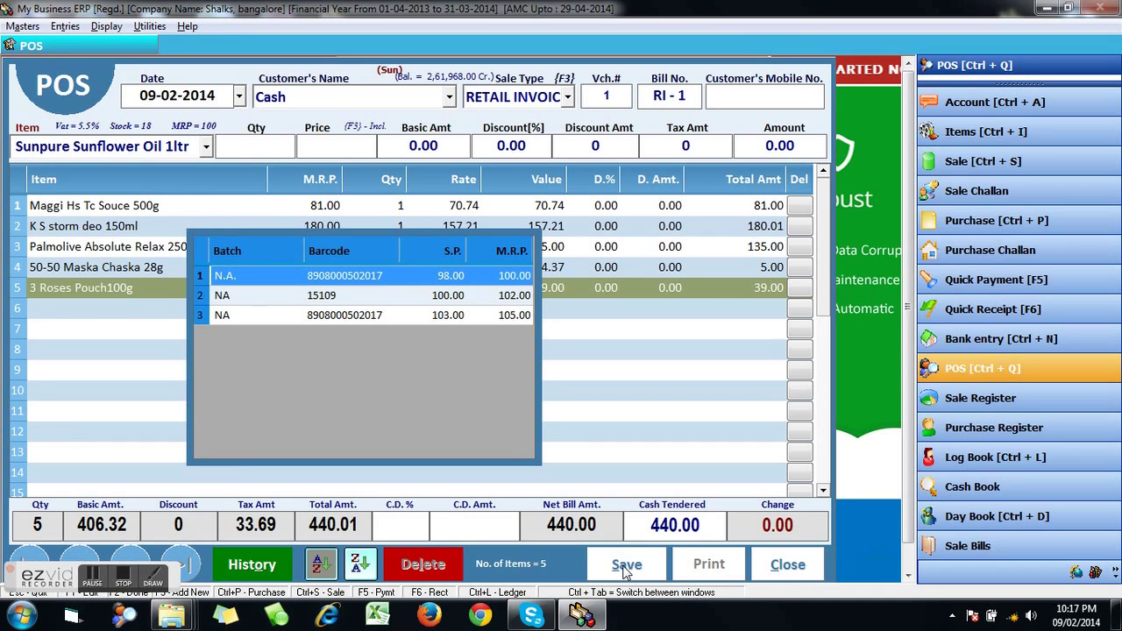
pyautogui.press('Down')
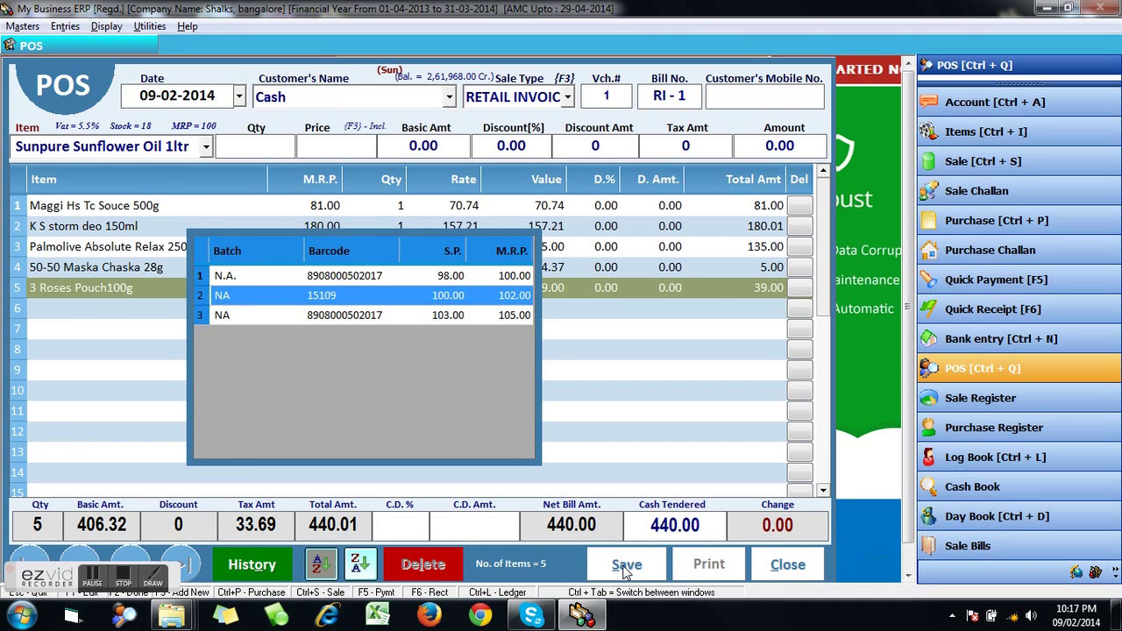
pyautogui.press('Down')
pyautogui.press('Up')
pyautogui.press('Up')
pyautogui.press('Down')
pyautogui.press('Down')
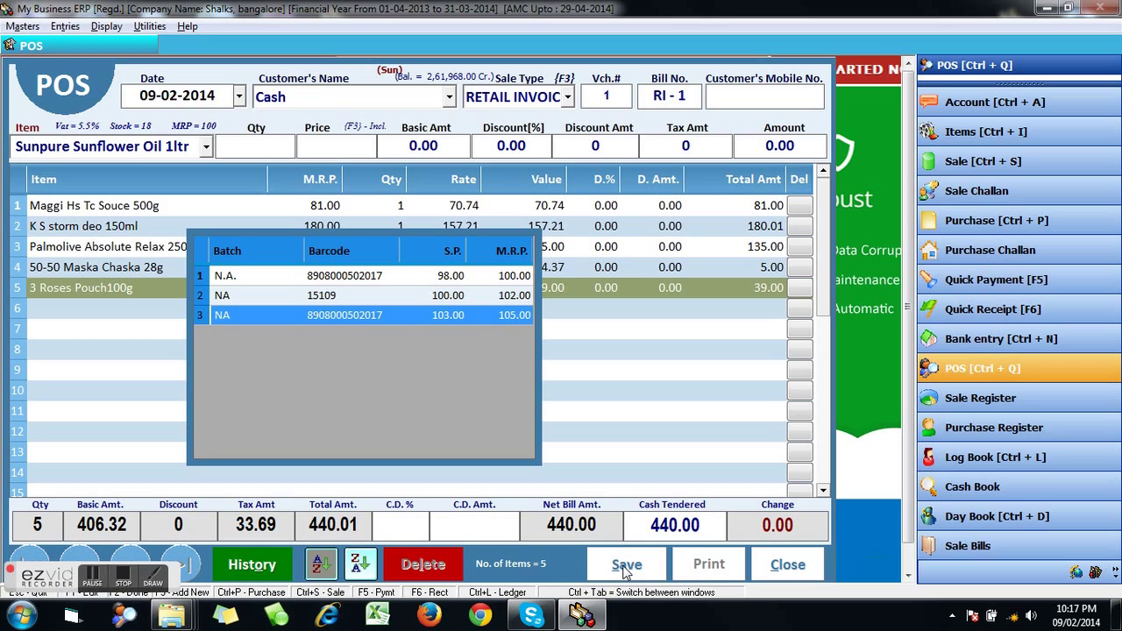
pyautogui.press('Return')
pyautogui.press('Return')
pyautogui.press('Return')
pyautogui.press('Return')
pyautogui.press('Return')
pyautogui.press('Return')
pyautogui.press('Return')
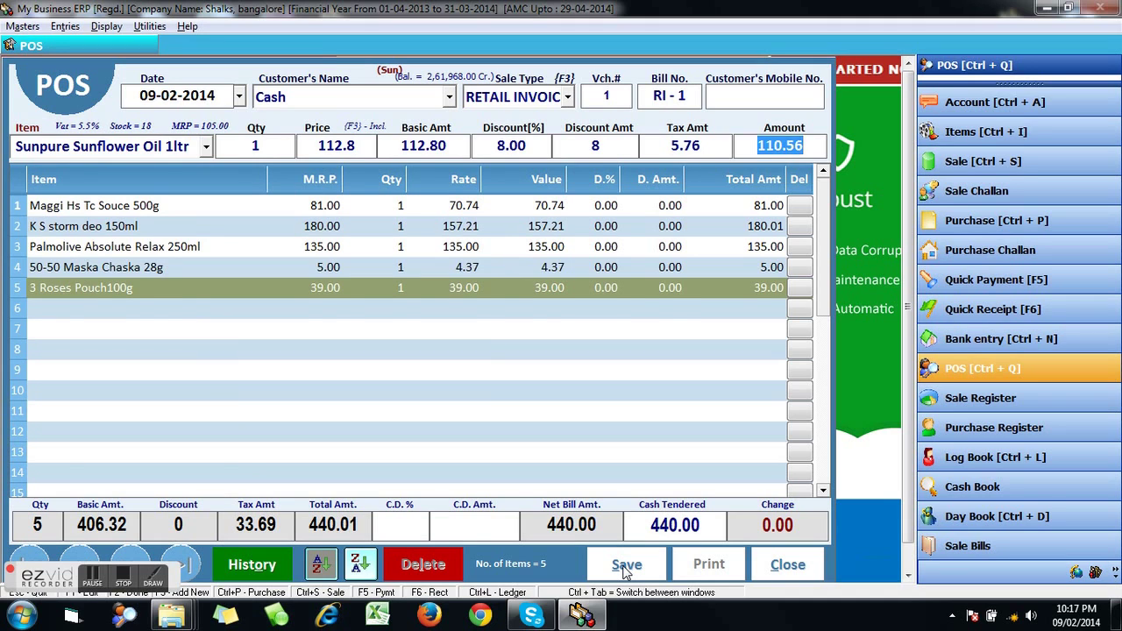
pyautogui.press('Return')
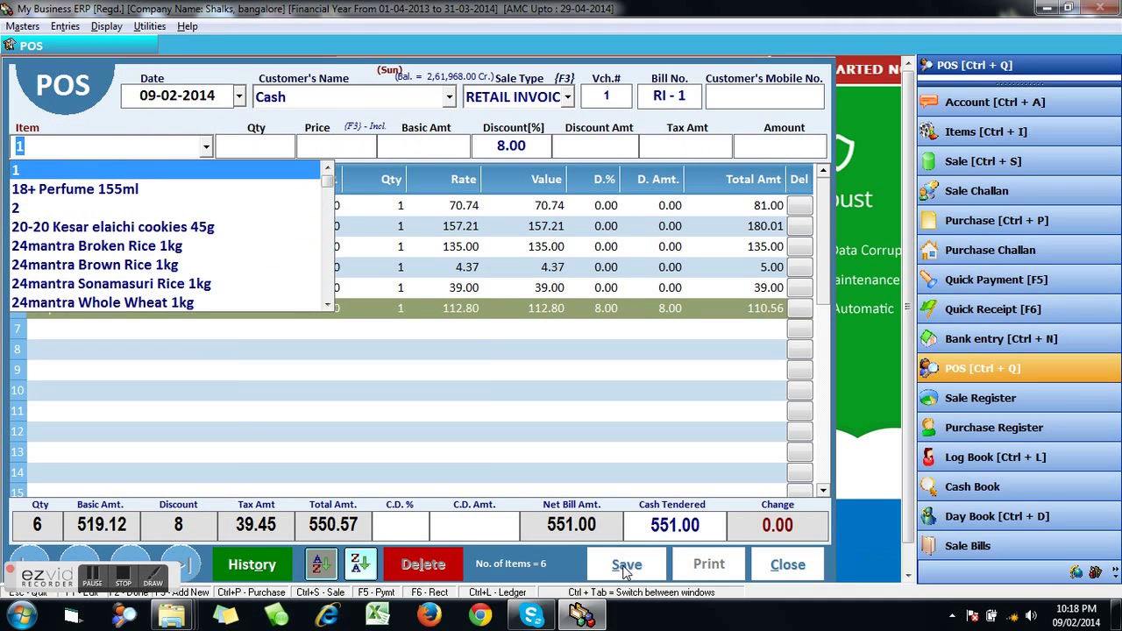
# Add one 24mantra Brown Rice 1kg to the bill, accepting its default price and discount
pyautogui.press('Down')
pyautogui.press('Down')
pyautogui.press('Down')
pyautogui.press('Down')
pyautogui.press('Down')
pyautogui.press('Down')
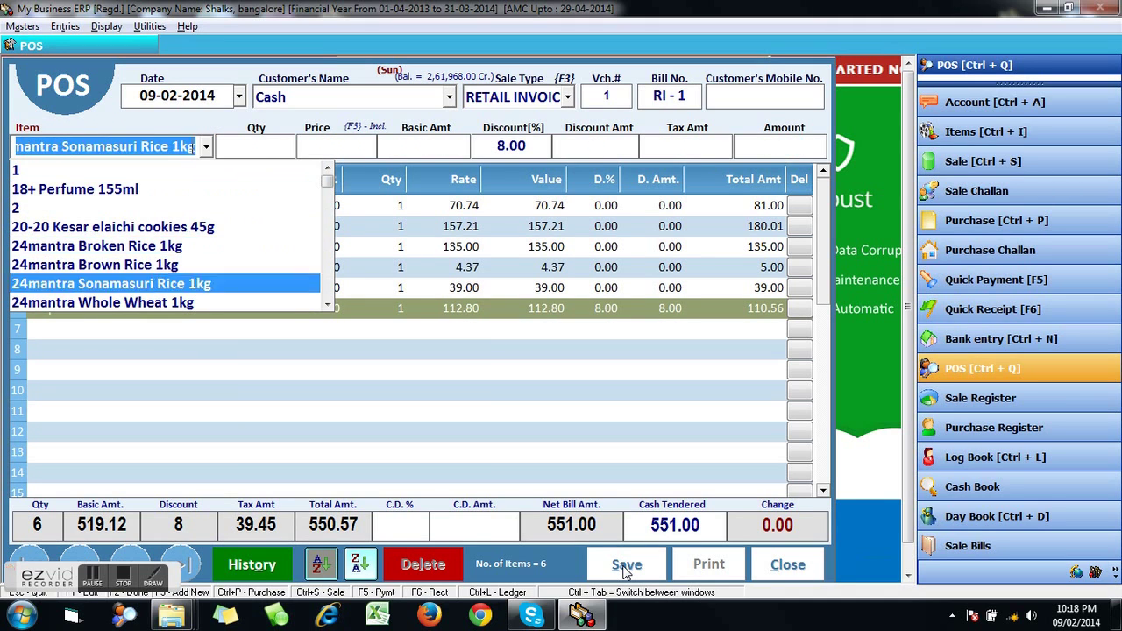
pyautogui.press('Up')
pyautogui.press('Return')
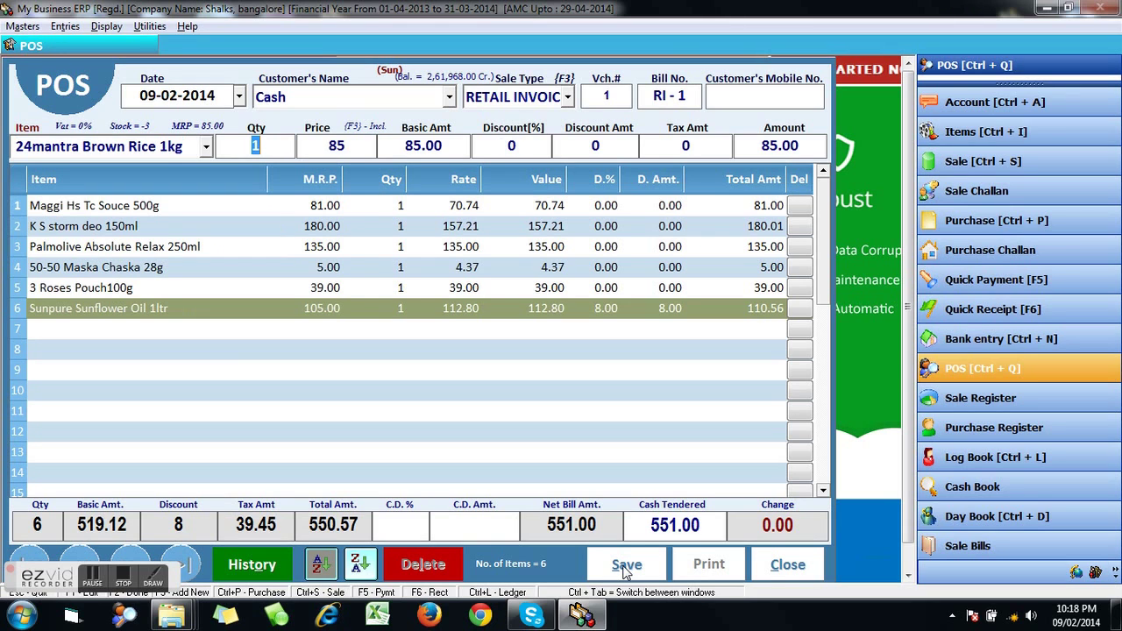
pyautogui.press('Return')
pyautogui.press('Return')
pyautogui.press('Return')
pyautogui.press('Return')
pyautogui.press('Return')
pyautogui.press('Return')
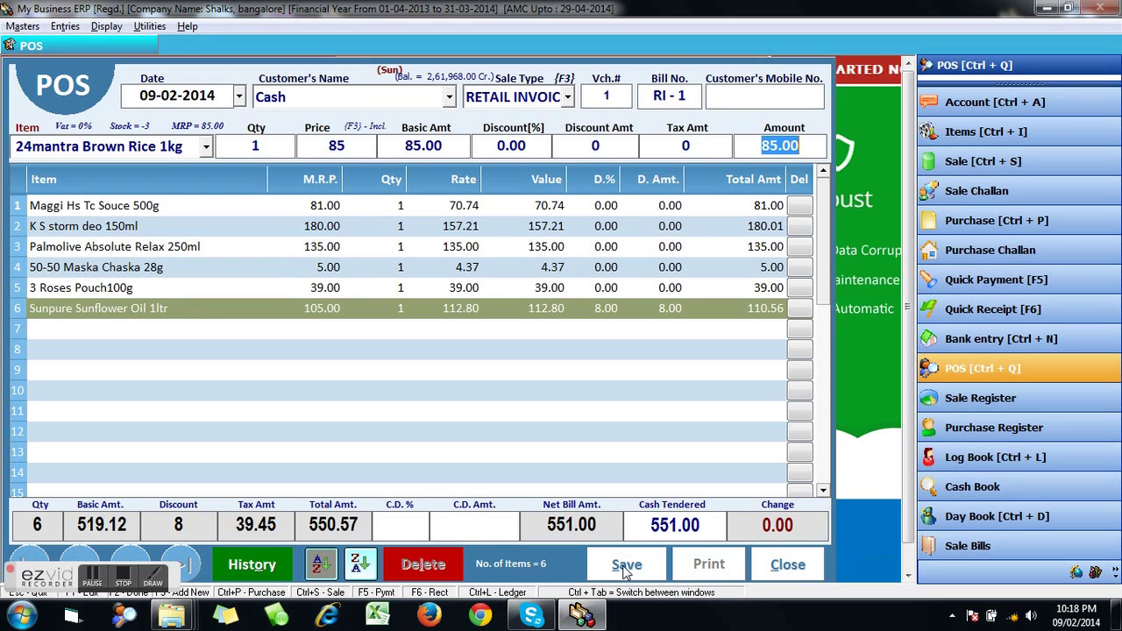
pyautogui.press('Return')
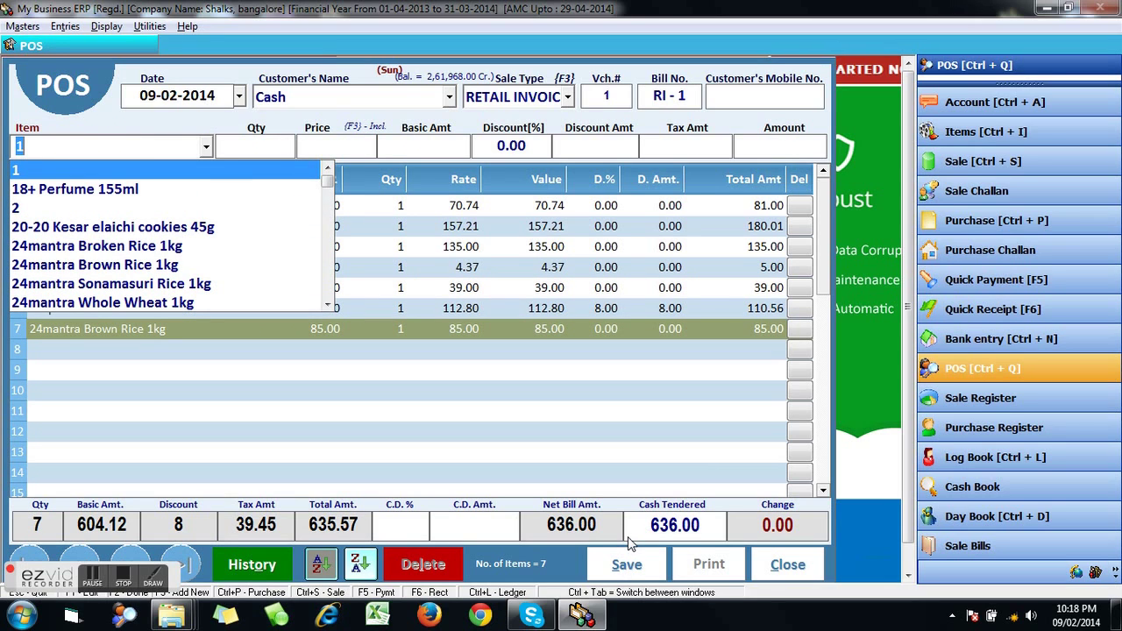
# Set the cash tendered for the bill to 650 and check the change due
pyautogui.moveTo(642, 526); pyautogui.dragTo(732, 519)
pyautogui.write('650')
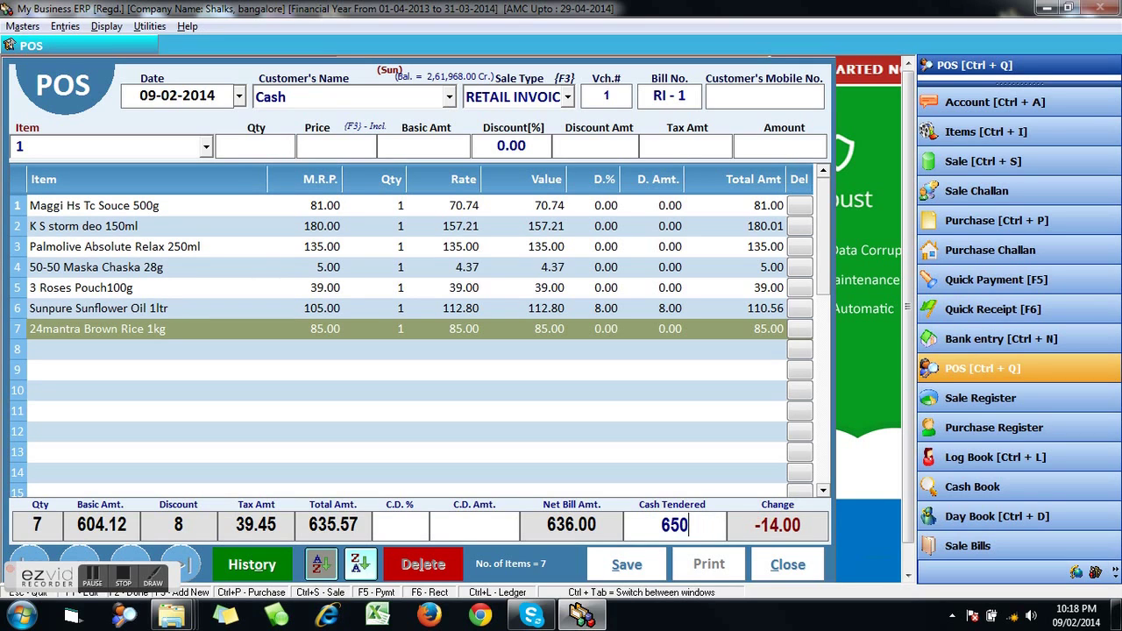
pyautogui.press('Tab')
pyautogui.moveTo(745, 524); pyautogui.dragTo(824, 526)
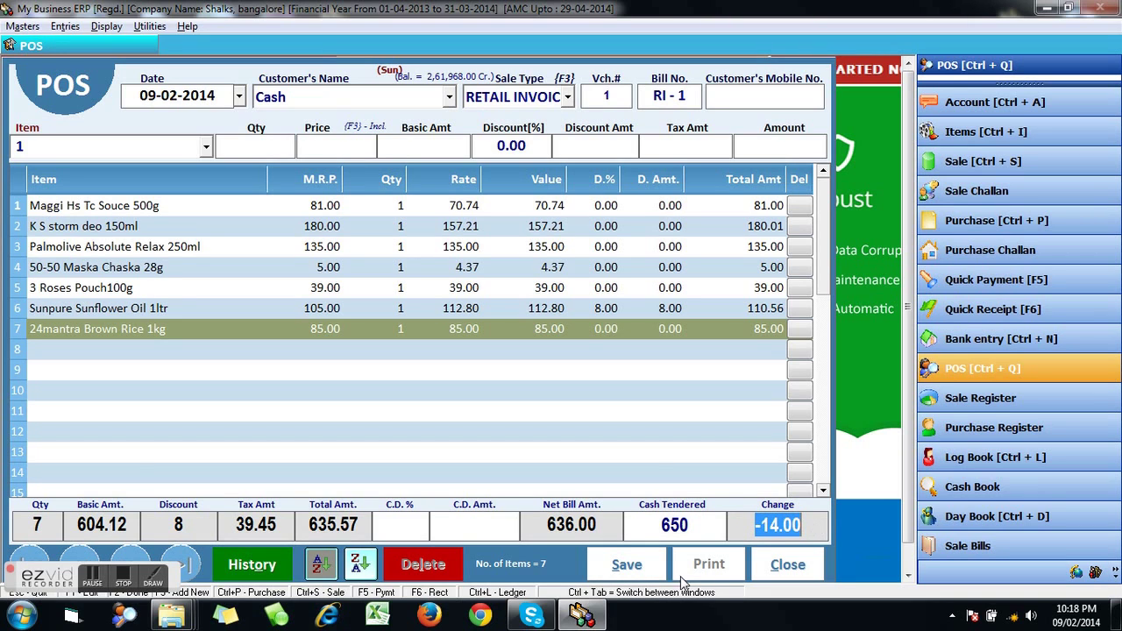
# Save the bill, accept printing it, and close the print preview after viewing it
pyautogui.click(628, 568)
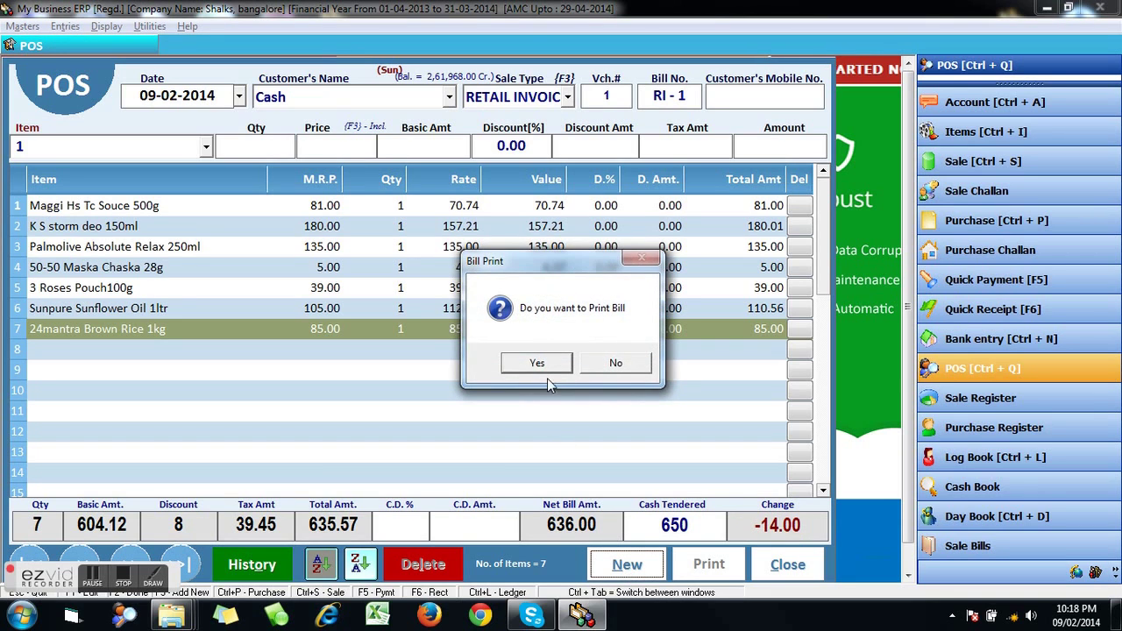
pyautogui.click(536, 363)
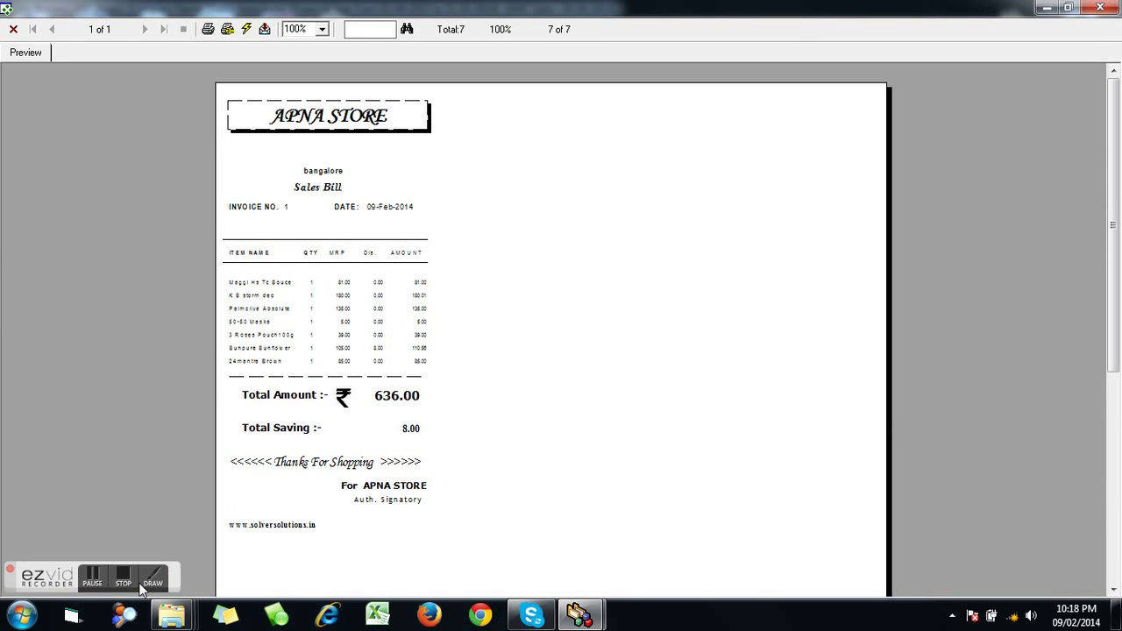
pyautogui.click(1110, 9)
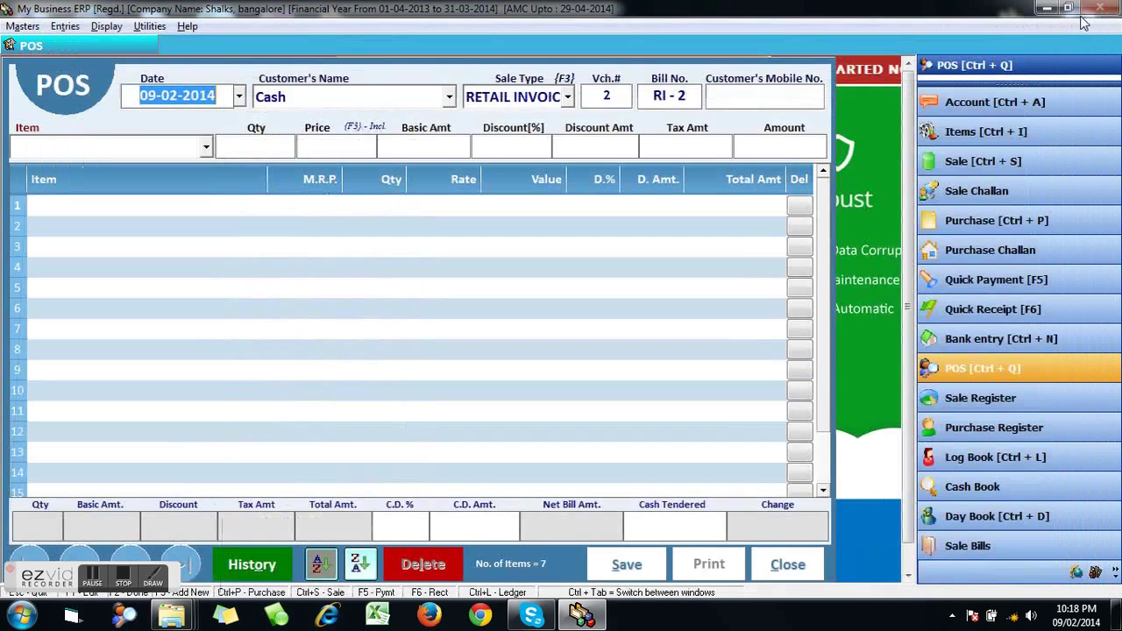
# In the POS settings of the options, make the cursor skip Date, Bill No., Sale Type, Account Name and Mobile No
pyautogui.click(1075, 573)
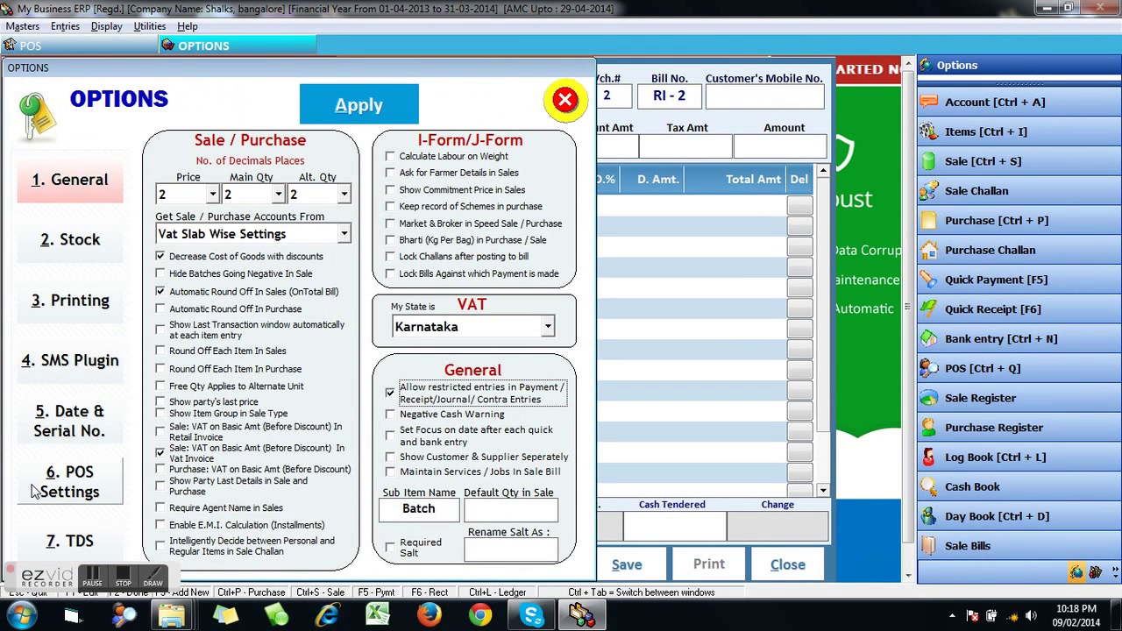
pyautogui.click(89, 482)
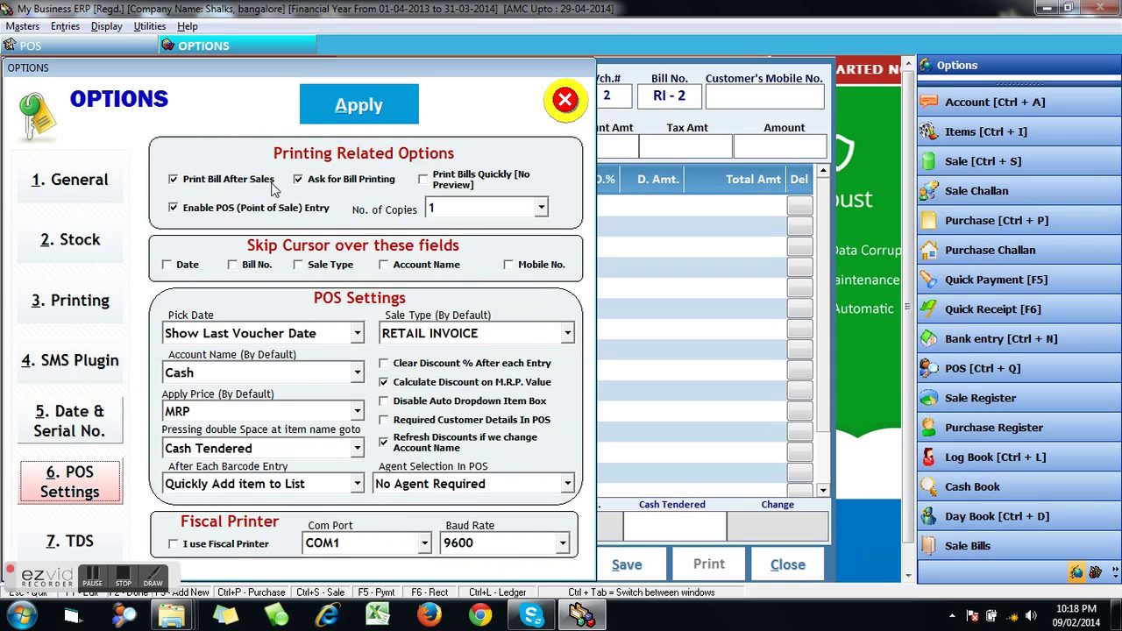
pyautogui.click(187, 266)
pyautogui.click(255, 265)
pyautogui.click(331, 266)
pyautogui.click(436, 265)
pyautogui.click(562, 267)
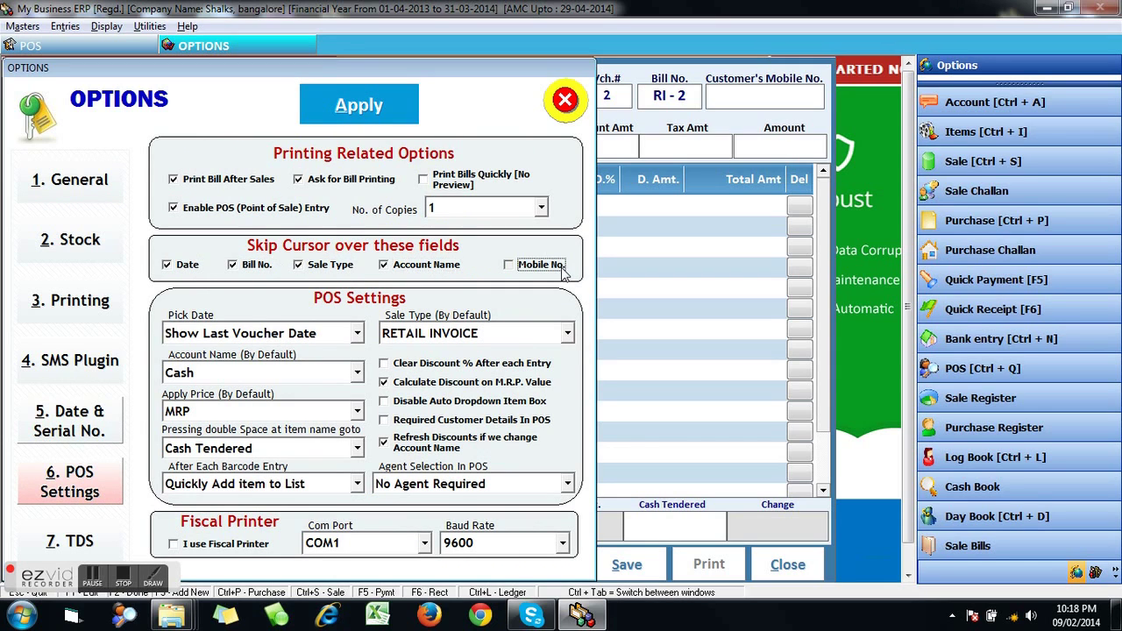
# Set the action after each barcode entry to Only Ask For Qty and skip Rest, and apply the updated options
pyautogui.click(253, 417)
pyautogui.click(253, 418)
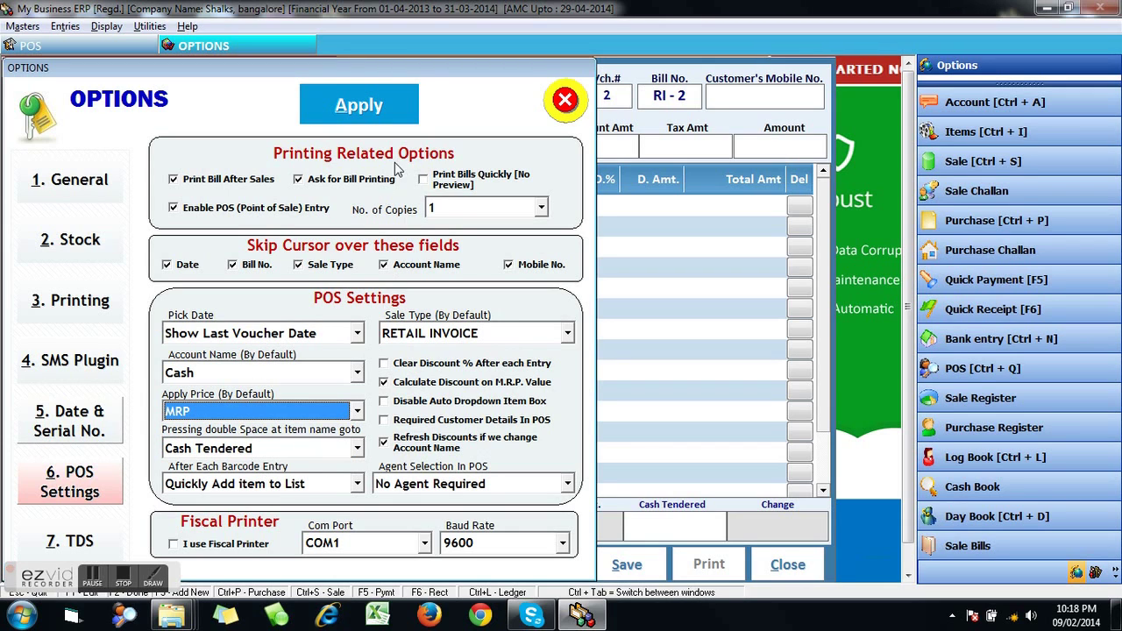
pyautogui.click(287, 488)
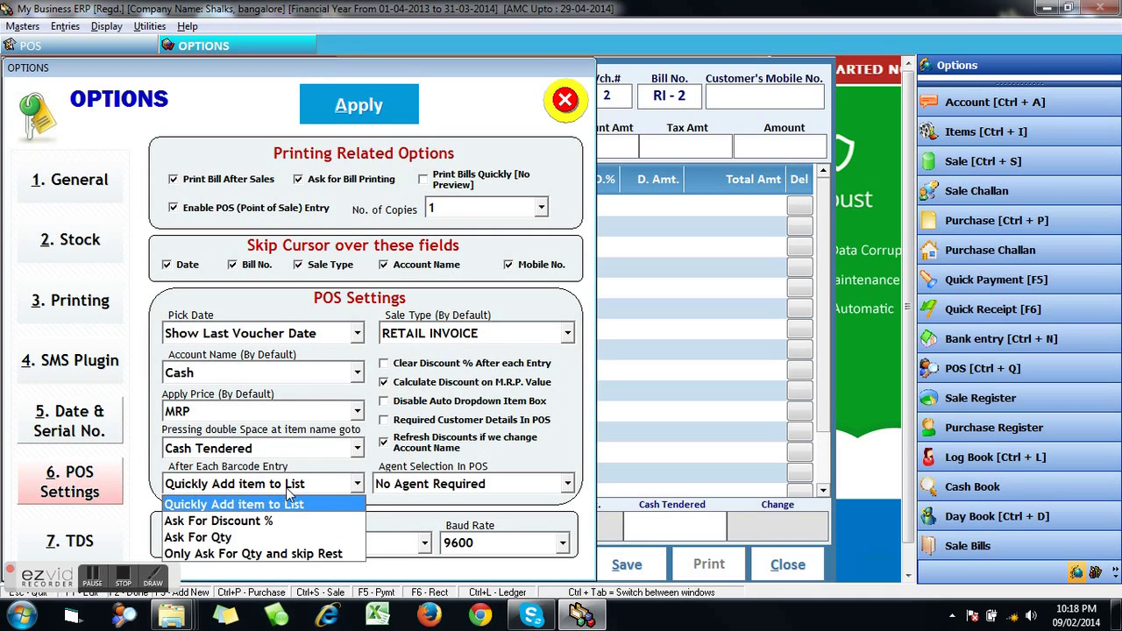
pyautogui.click(259, 554)
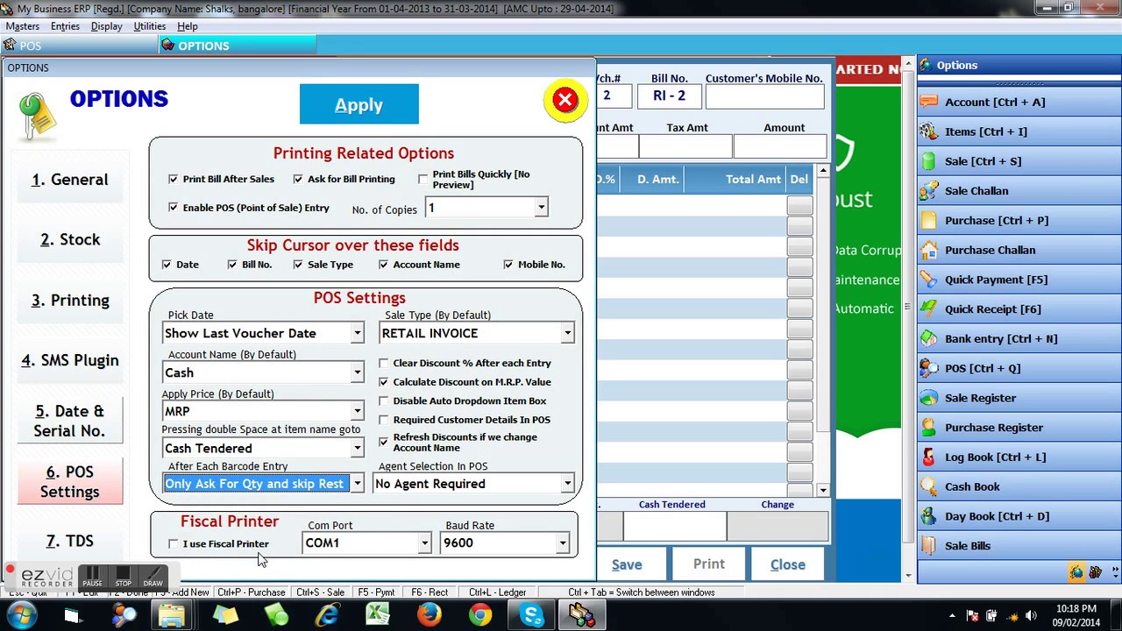
pyautogui.click(368, 114)
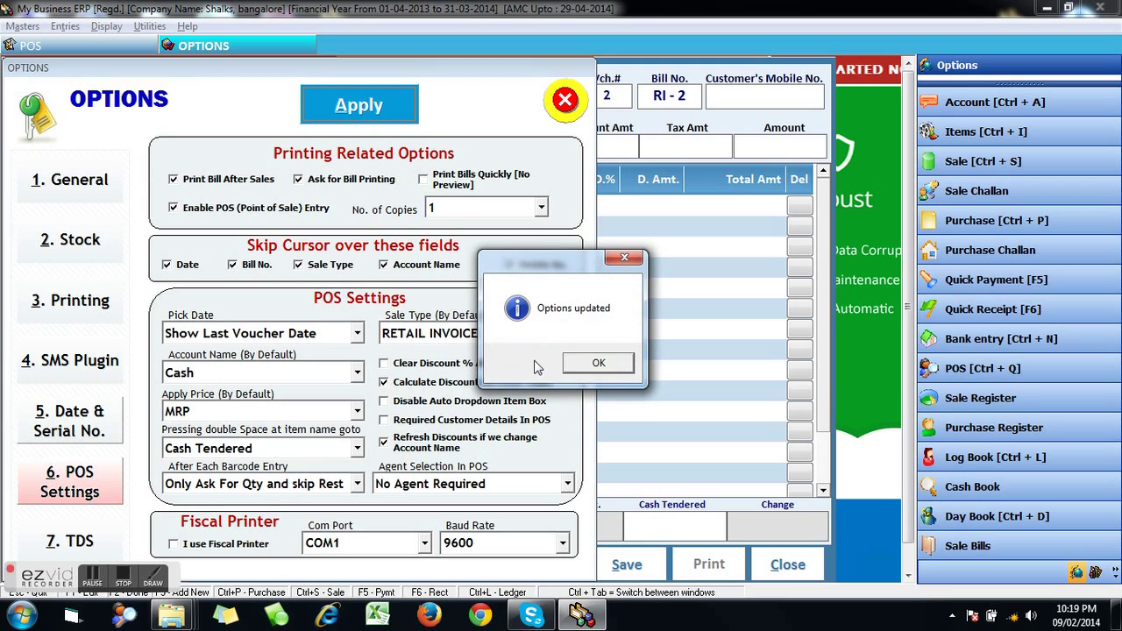
pyautogui.click(605, 364)
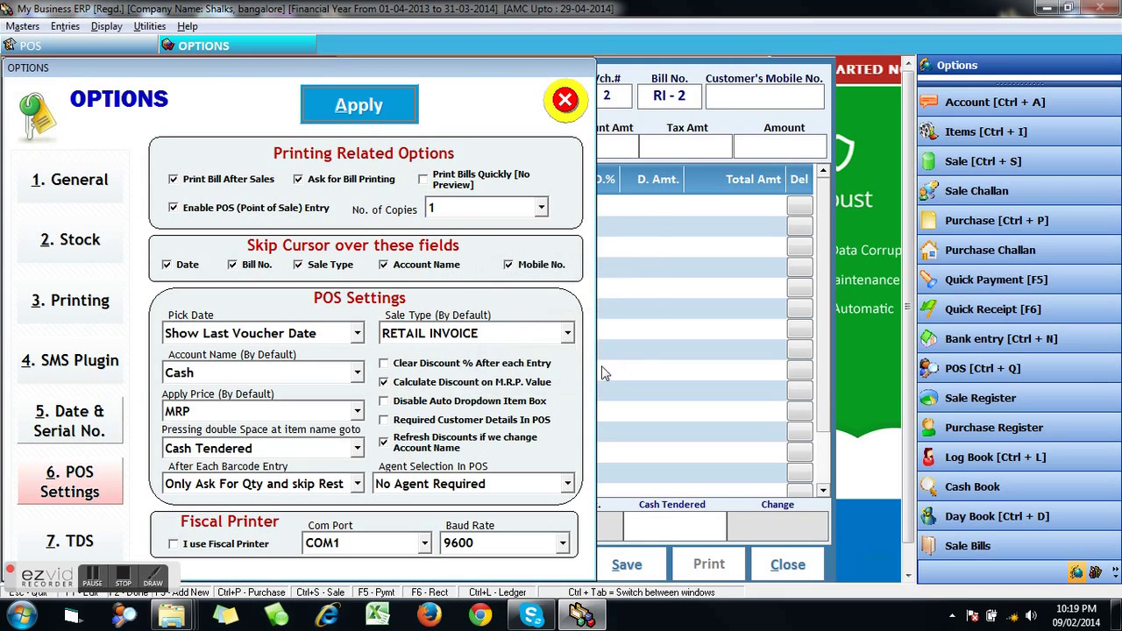
# Close the options, cancel the open POS transaction, and start a fresh POS entry
pyautogui.click(565, 101)
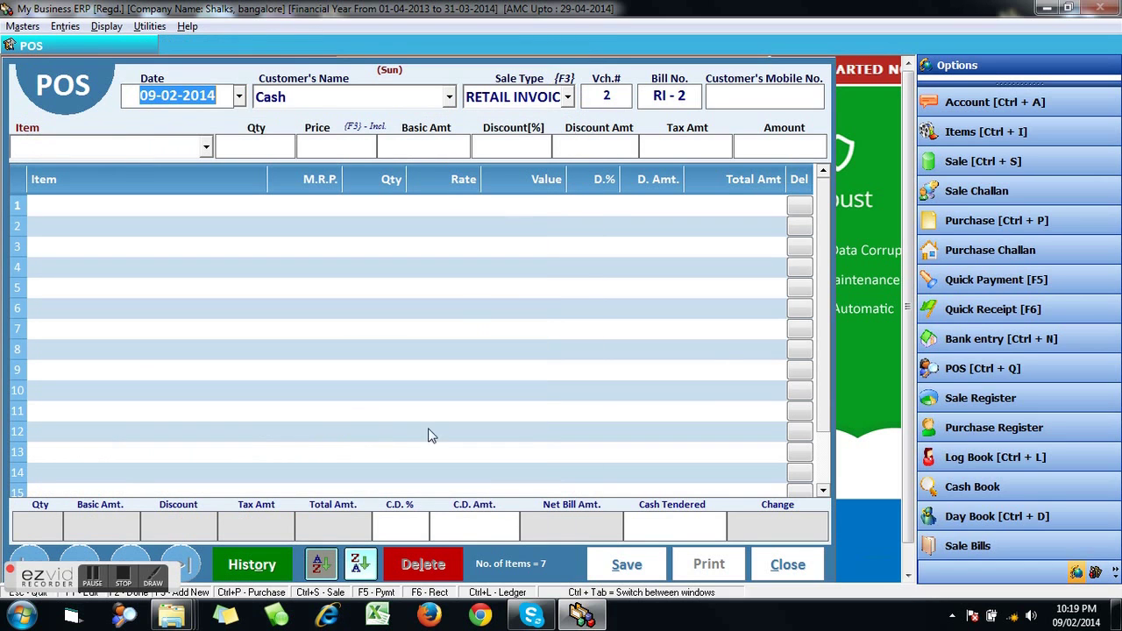
pyautogui.press('Escape')
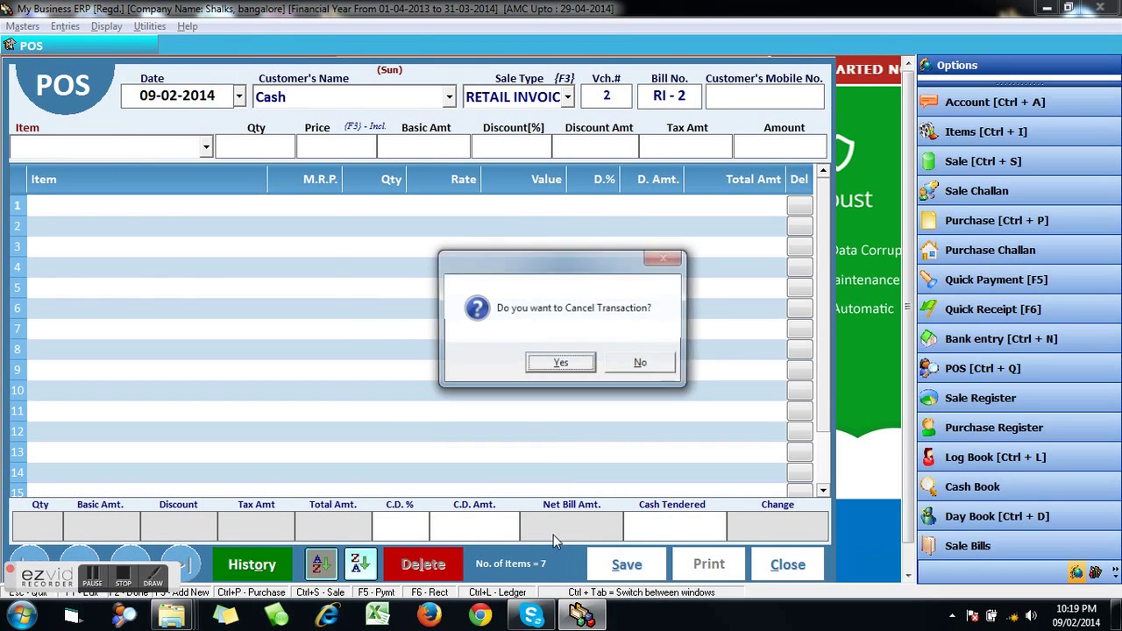
pyautogui.press('Return')
pyautogui.press('Escape')
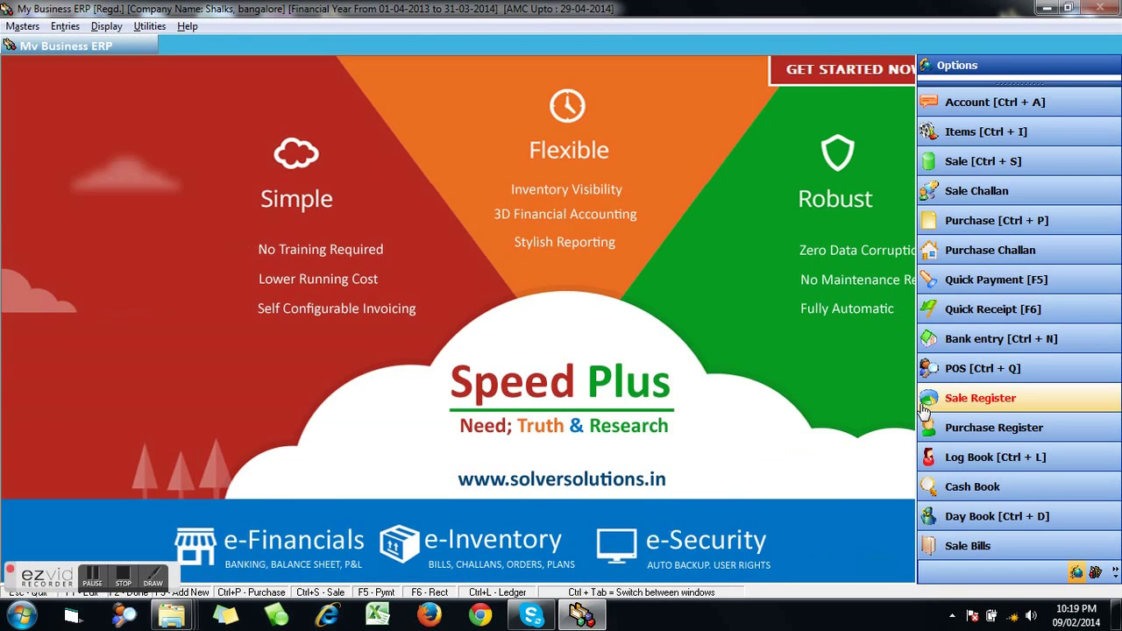
pyautogui.click(967, 373)
pyautogui.click(629, 570)
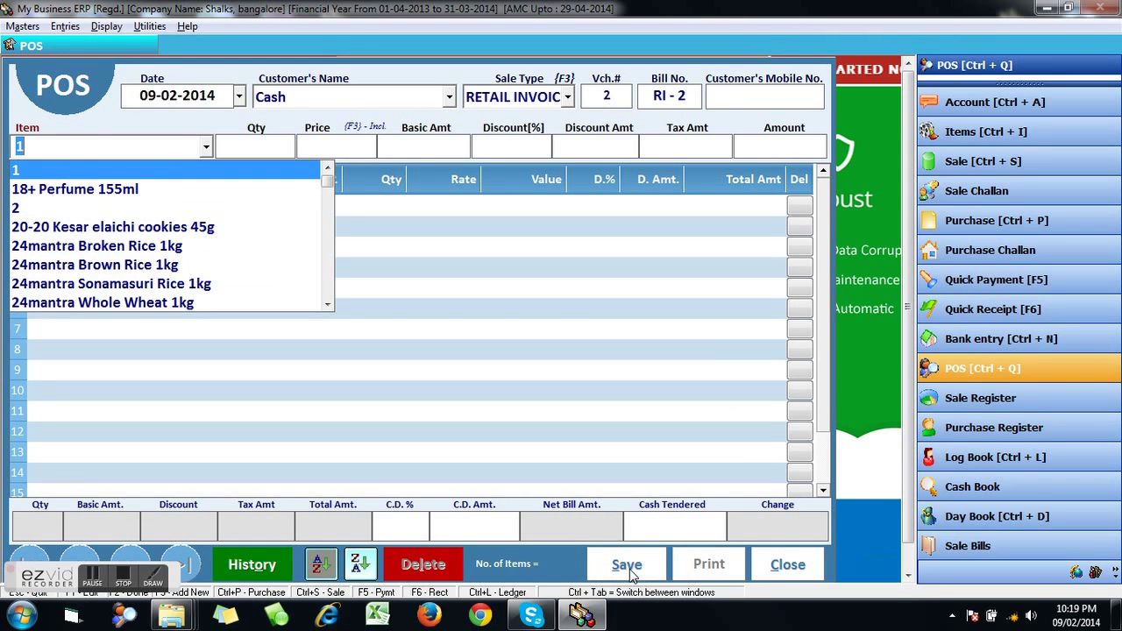
# Add one K S storm deo 150ml and one Paduvalakayi to the bill
pyautogui.write('k S storm deo 150ml')
pyautogui.press('Return')
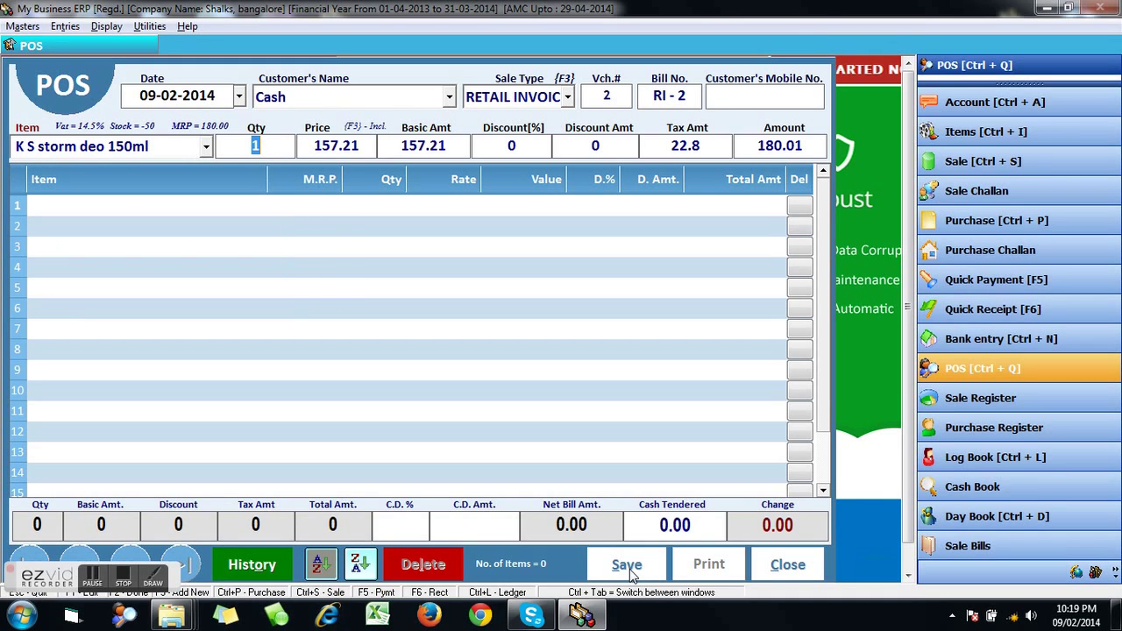
pyautogui.press('Return')
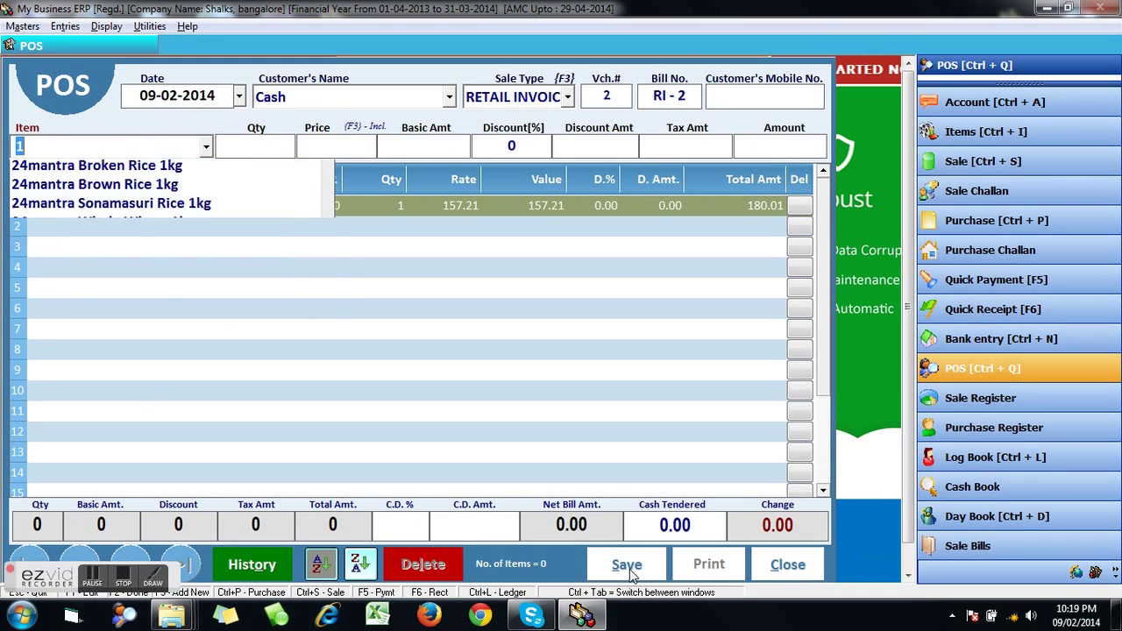
pyautogui.write('paduvalakayi')
pyautogui.press('Return')
pyautogui.press('Return')
pyautogui.press('Return')
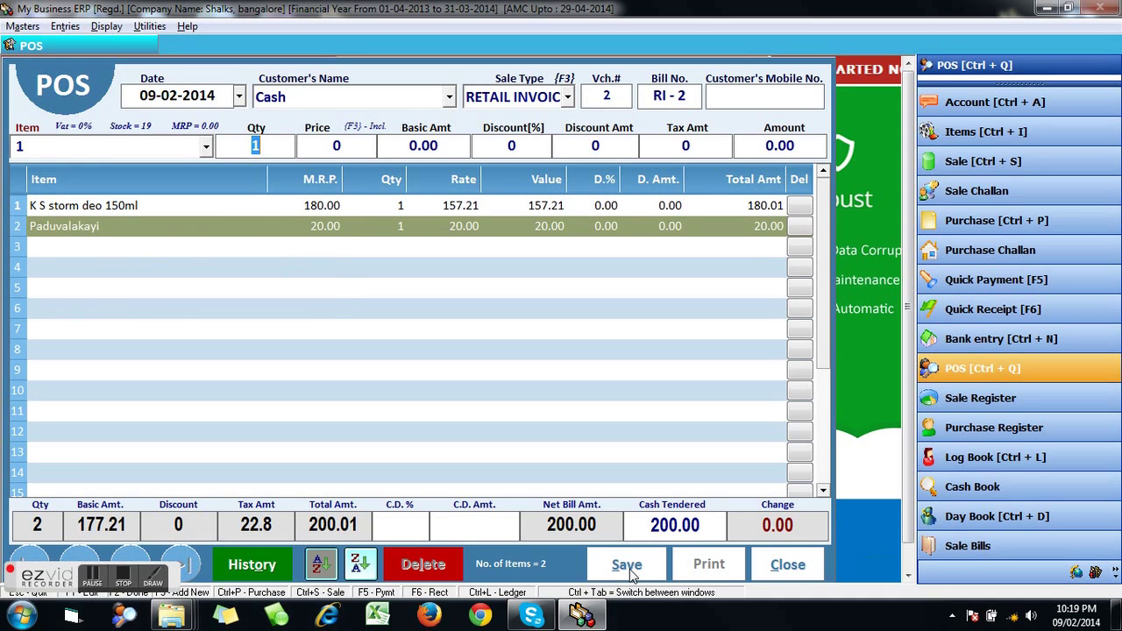
# Add one Maggi 2Min 420g to the bill as the third item
pyautogui.press('Return')
pyautogui.write('maggi 2Min 420g')
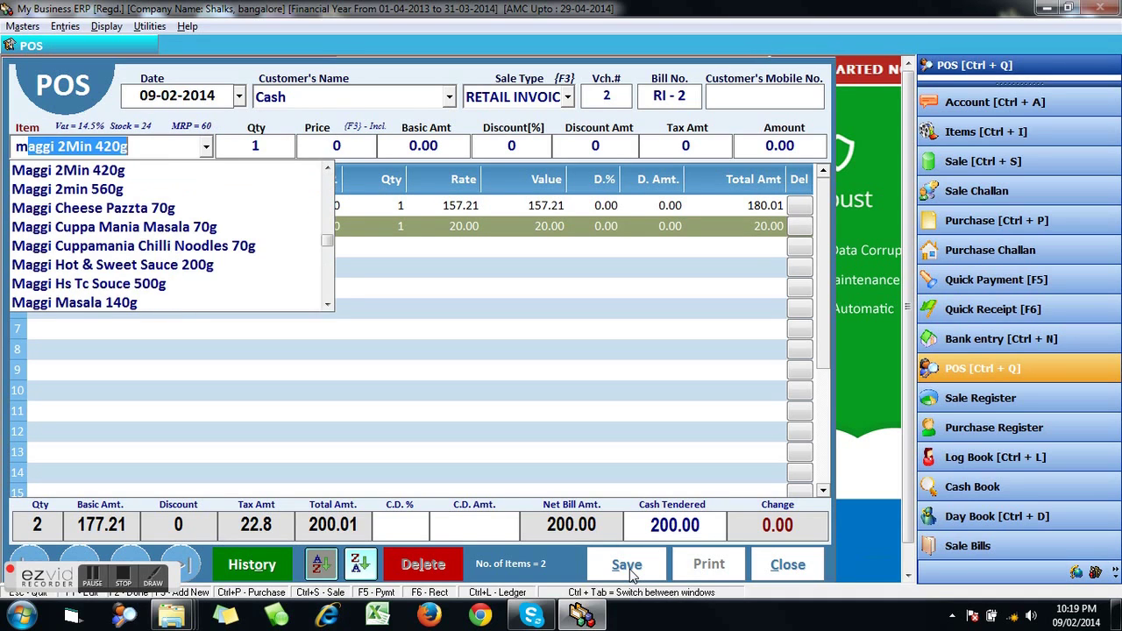
pyautogui.press('Return')
pyautogui.press('Down')
pyautogui.press('Down')
pyautogui.press('Return')
pyautogui.press('Return')
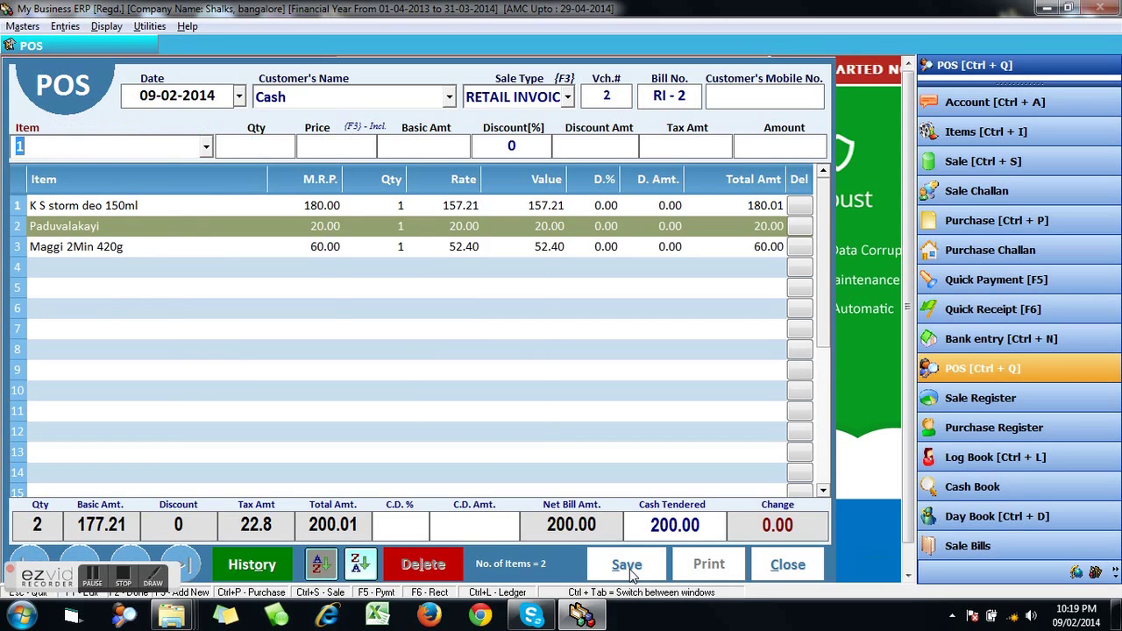
# Add one Palmolice Mineral Massage 250ml to the bill as the fourth item
pyautogui.write('p')
pyautogui.press('Down')
pyautogui.press('Down')
pyautogui.press('Return')
pyautogui.press('Return')
pyautogui.press('Return')
pyautogui.press('Return')
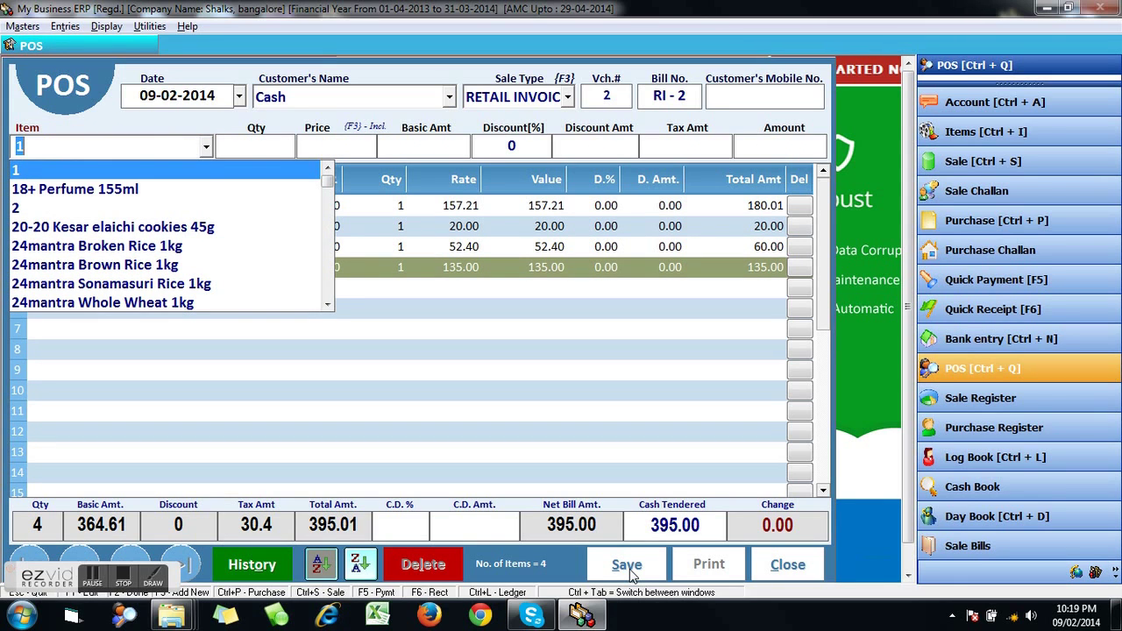
pyautogui.click(544, 482)
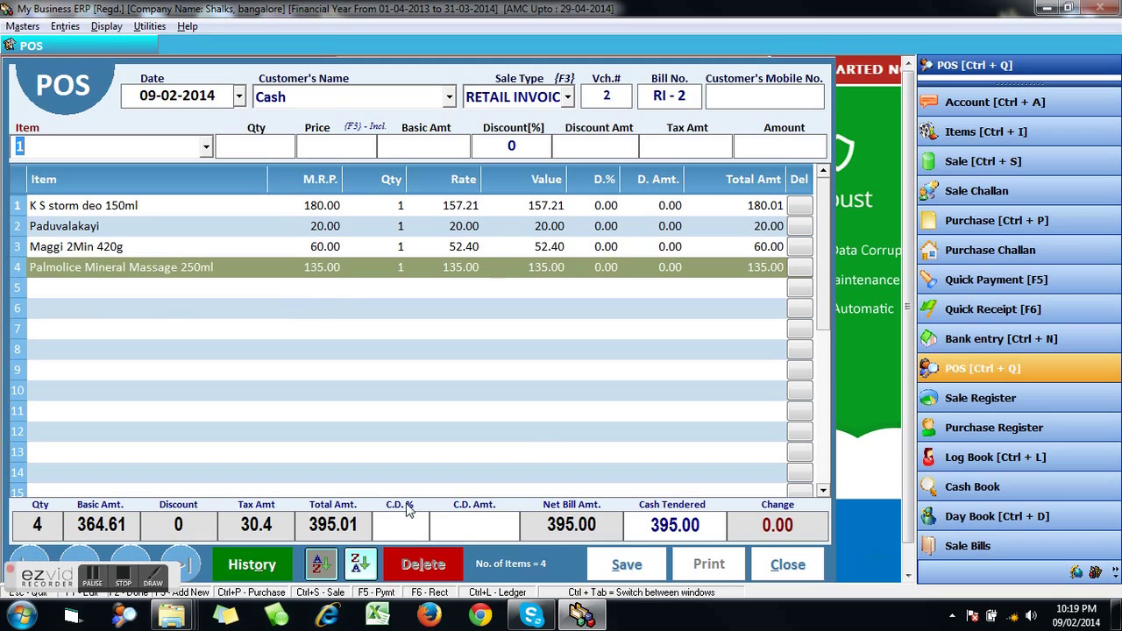
# Open the bill history and look through the listed past bills with their mobile numbers and amounts
pyautogui.click(252, 565)
pyautogui.click(758, 361)
pyautogui.click(759, 381)
pyautogui.click(754, 401)
pyautogui.click(759, 423)
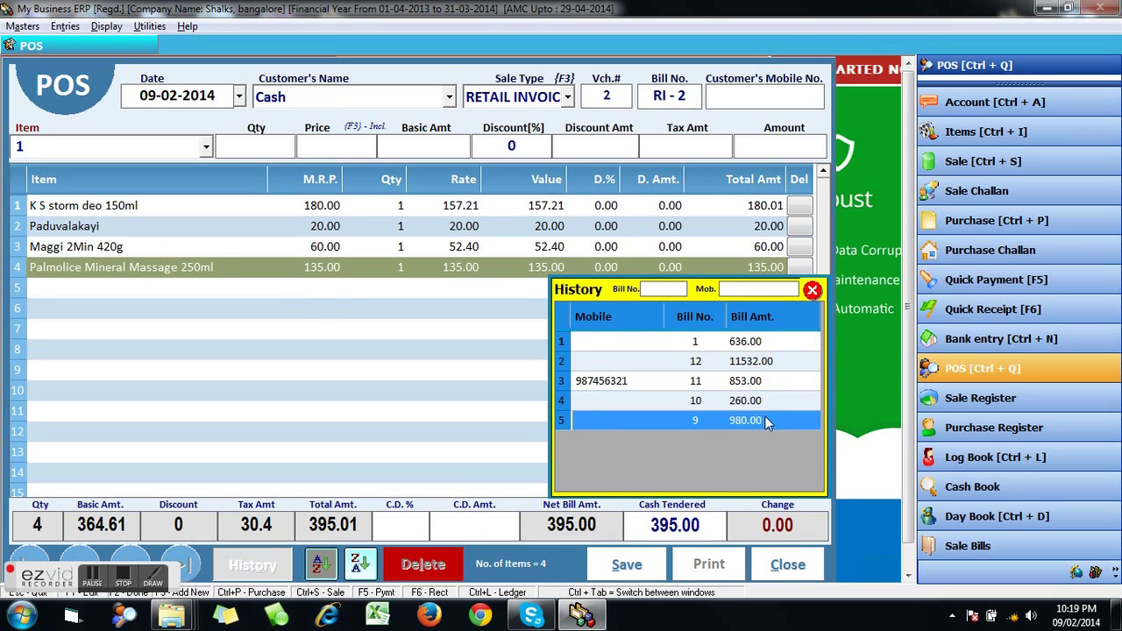
pyautogui.click(603, 382)
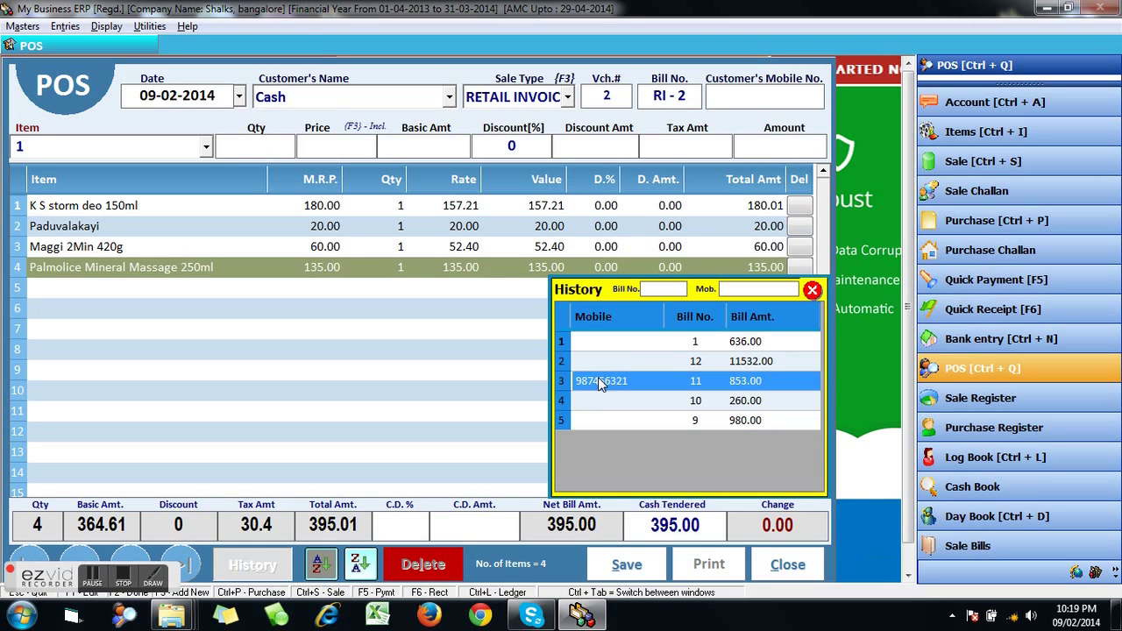
# Try filtering the bill history by mobile number and by bill number 12, clear the filters, and close the history
pyautogui.click(673, 289)
pyautogui.write('98')
pyautogui.press('BackSpace')
pyautogui.press('BackSpace')
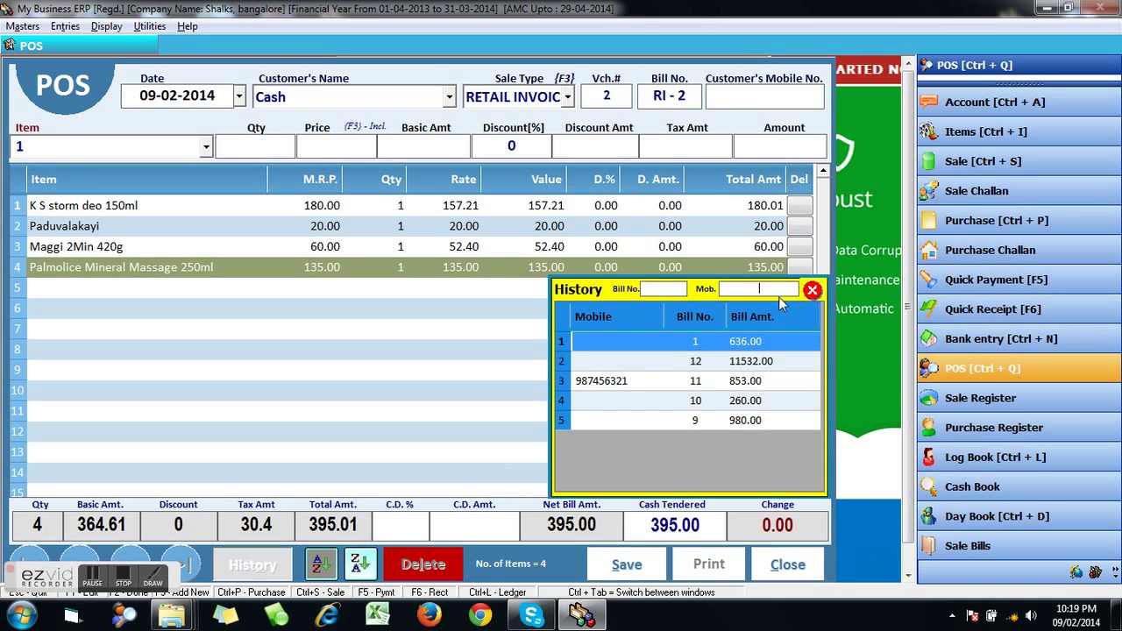
pyautogui.click(760, 289)
pyautogui.write('1')
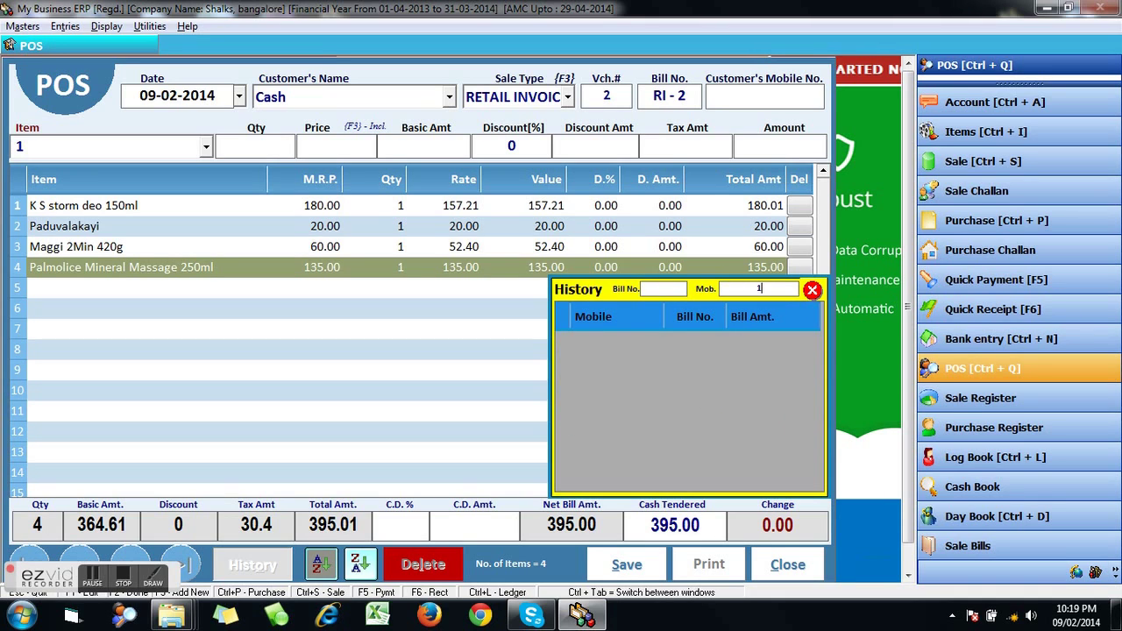
pyautogui.press('BackSpace')
pyautogui.click(664, 289)
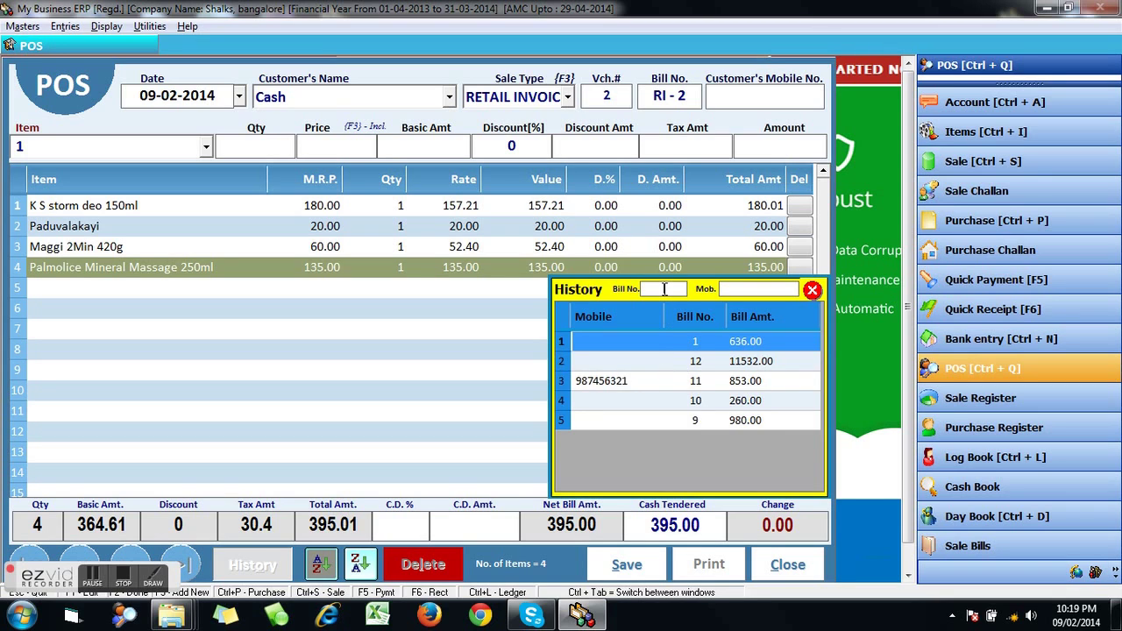
pyautogui.write('12')
pyautogui.press('BackSpace')
pyautogui.press('BackSpace')
pyautogui.click(812, 291)
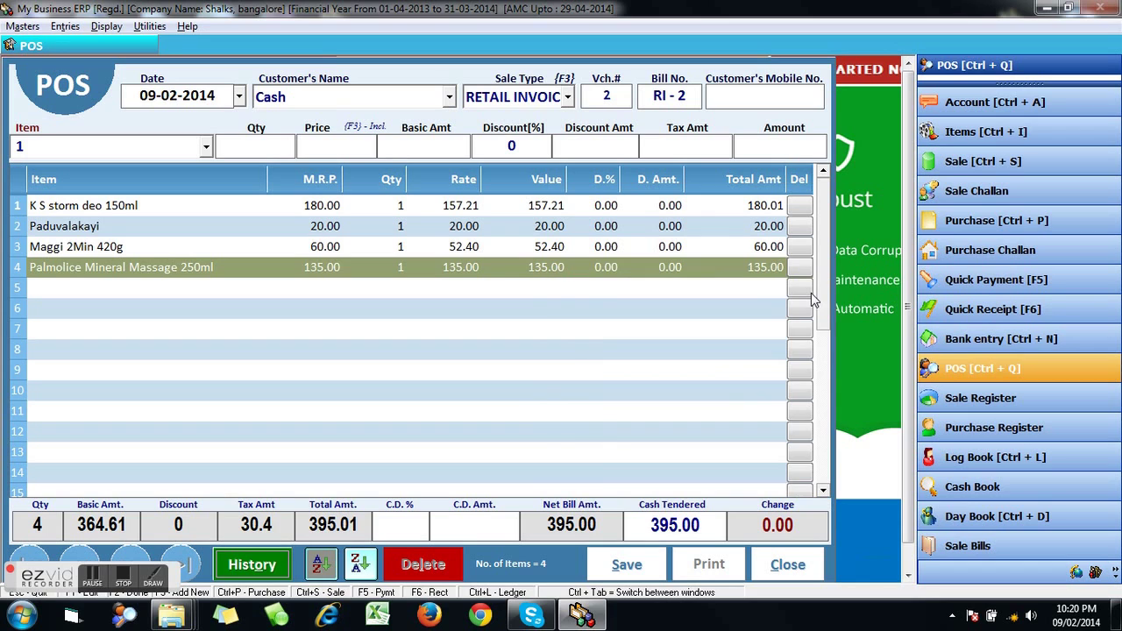
# Reverse the order of the bill's item lines and restore their original order
pyautogui.click(361, 576)
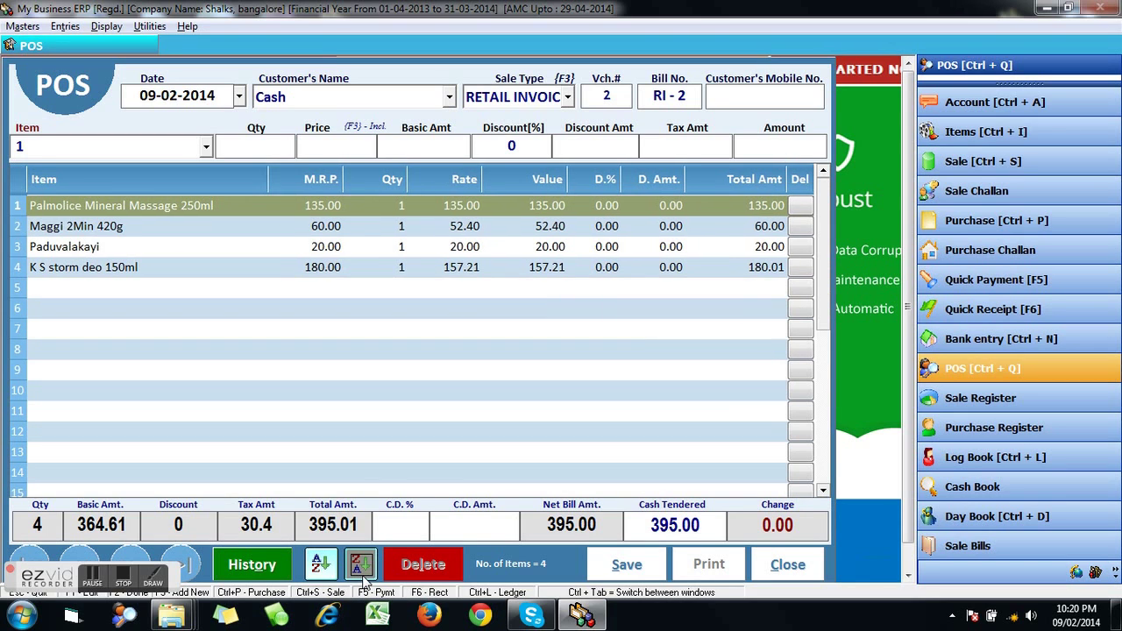
pyautogui.click(355, 575)
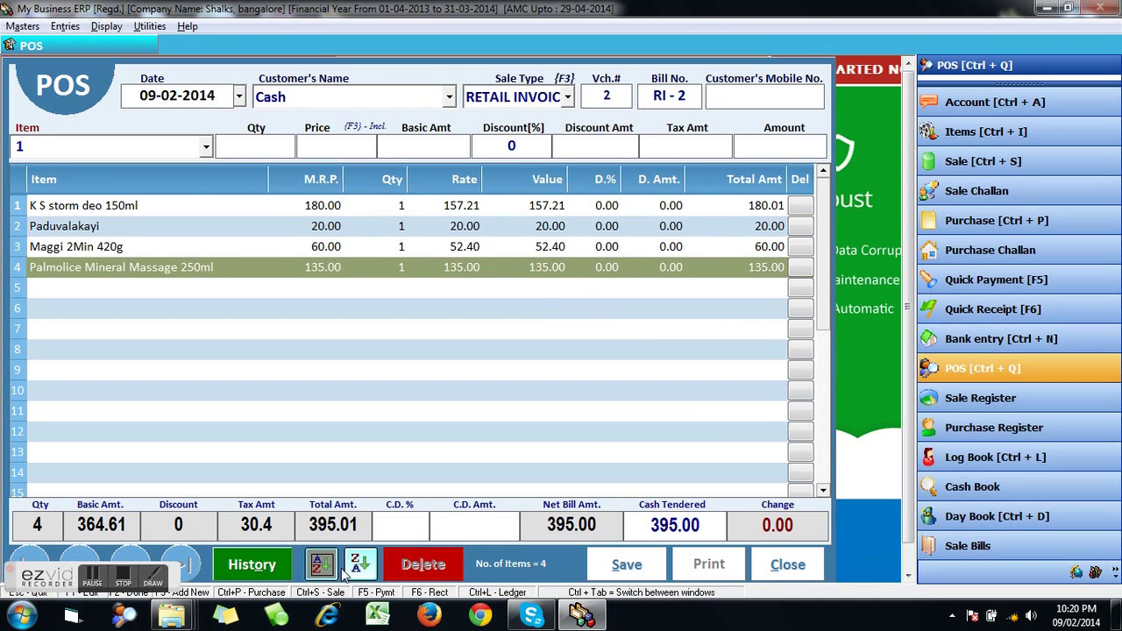
pyautogui.click(357, 570)
pyautogui.click(357, 569)
# Open the party wise rates and start a new rate list for the party Cupon
pyautogui.click(121, 31)
pyautogui.click(149, 26)
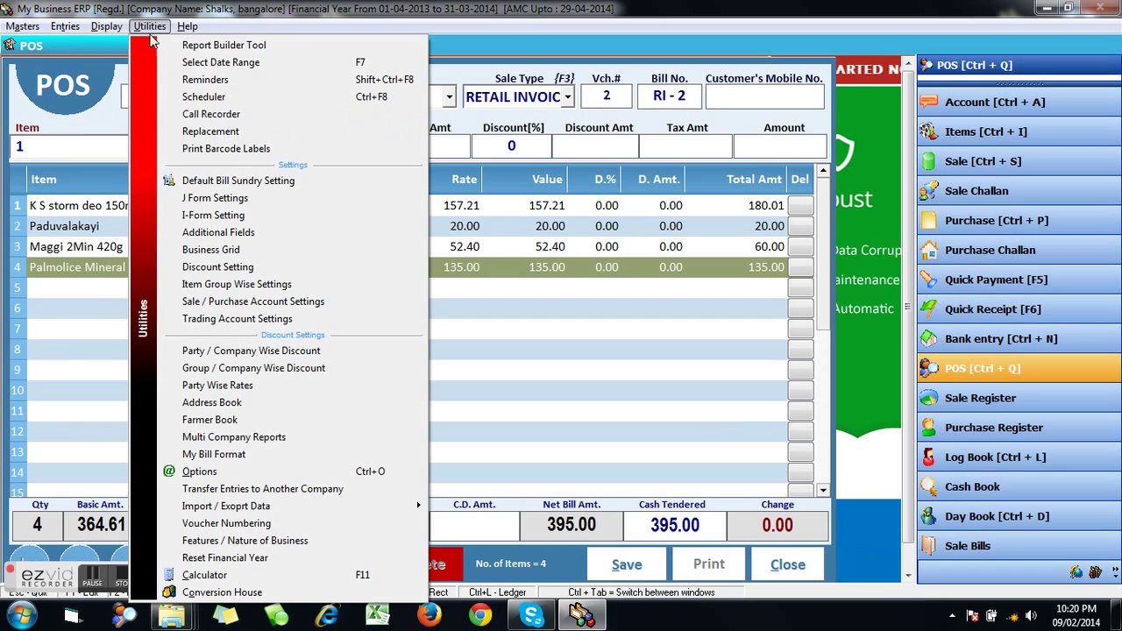
pyautogui.click(251, 386)
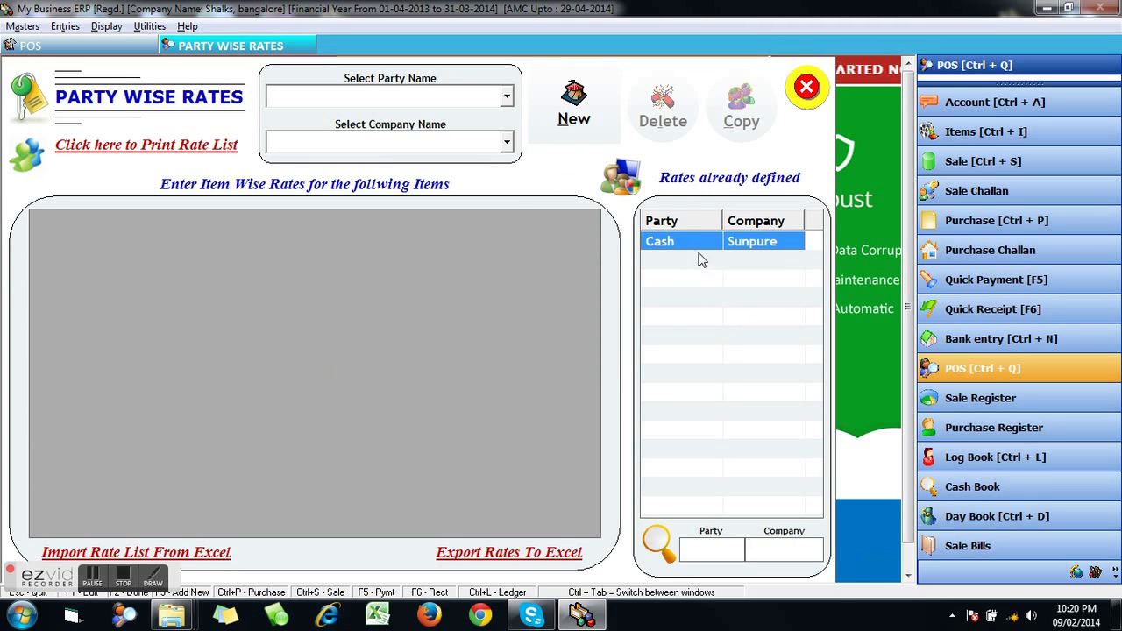
pyautogui.click(571, 121)
pyautogui.write('cu')
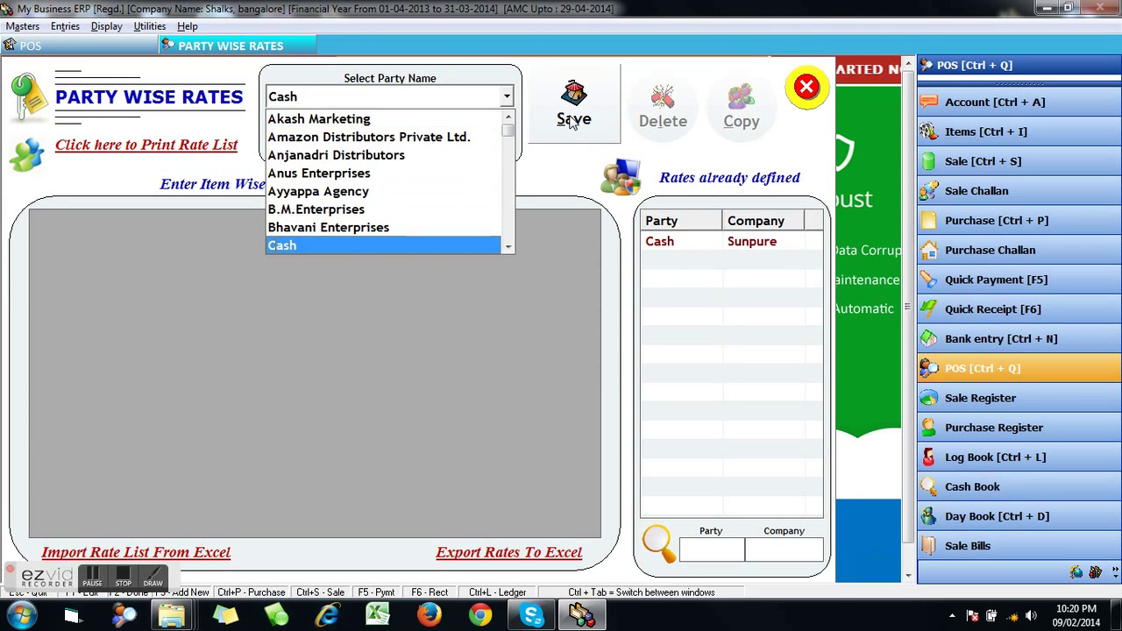
pyautogui.press('Return')
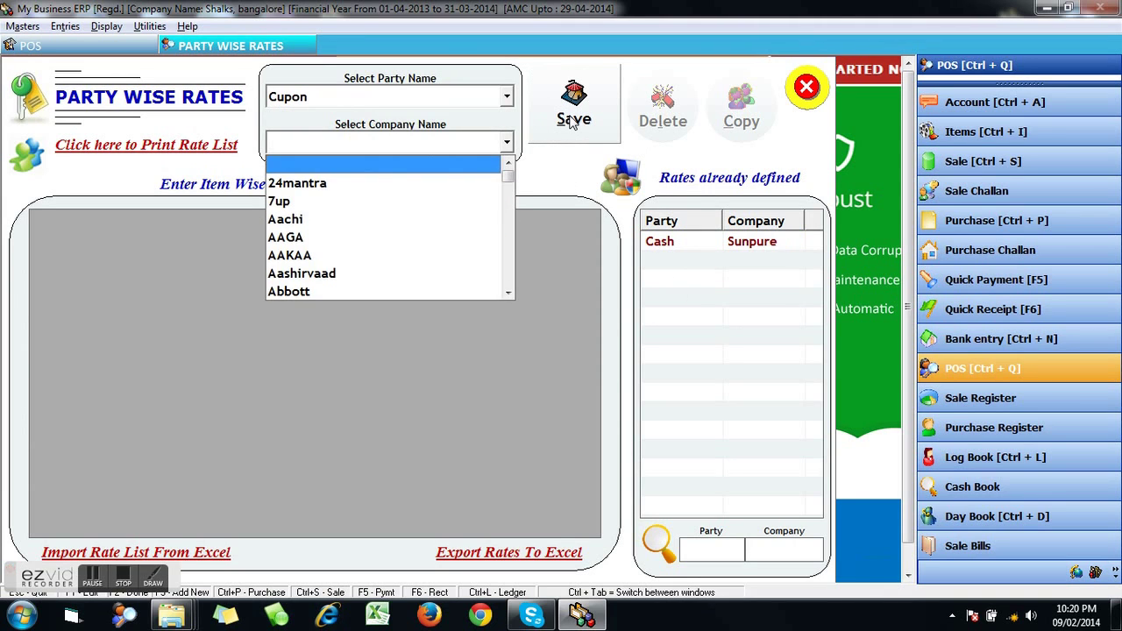
# Choose Sunpure as the company for Cupon's rate list and load its items
pyautogui.press('Down')
pyautogui.press('Down')
pyautogui.press('Down')
pyautogui.press('Down')
pyautogui.press('Down')
pyautogui.press('Down')
pyautogui.press('Down')
pyautogui.press('Down')
pyautogui.press('Down')
pyautogui.press('Down')
pyautogui.press('Down')
pyautogui.press('Down')
pyautogui.write('sunf')
pyautogui.press('Return')
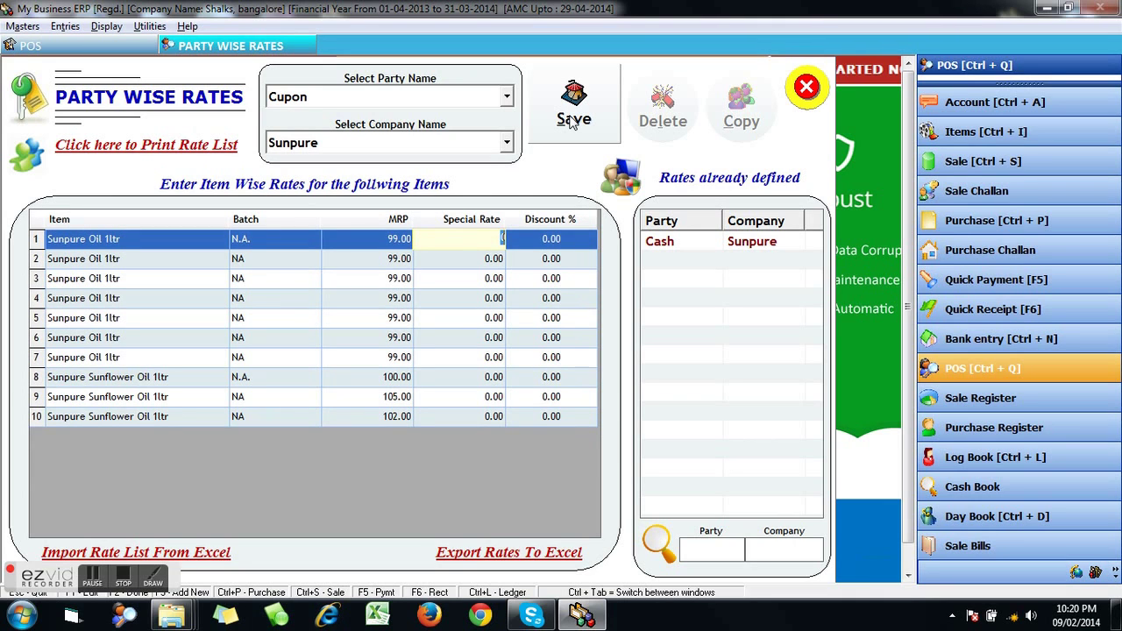
# Set special rates of 98, 95 and 94 for the first three Sunpure Oil 1ltr rows, with a 5% discount on the second
pyautogui.write('98')
pyautogui.press('Return')
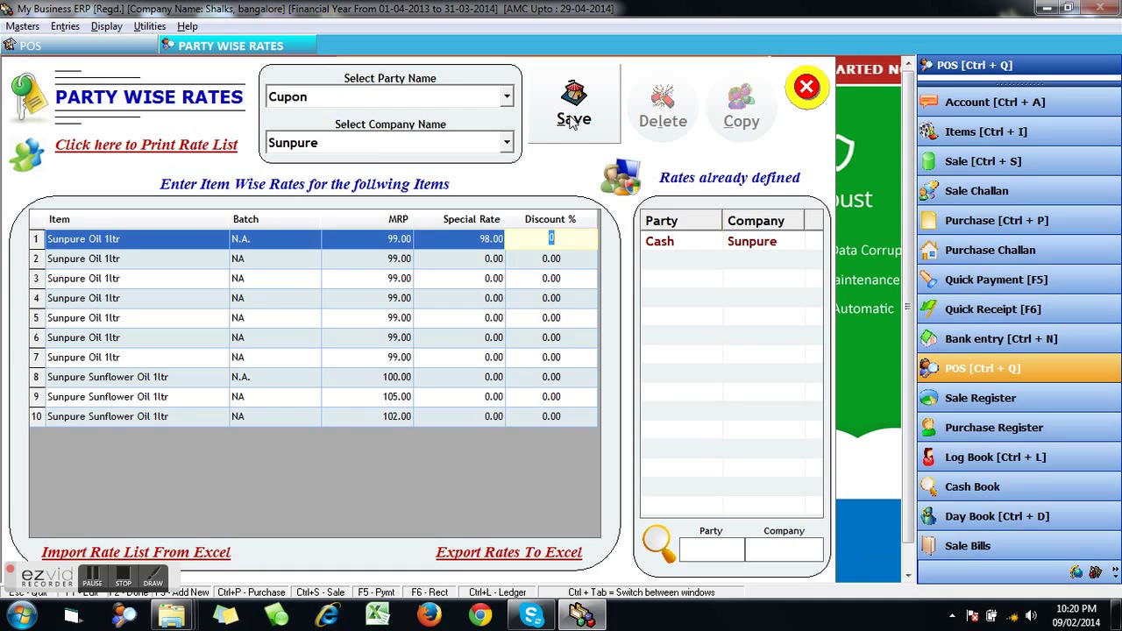
pyautogui.press('Return')
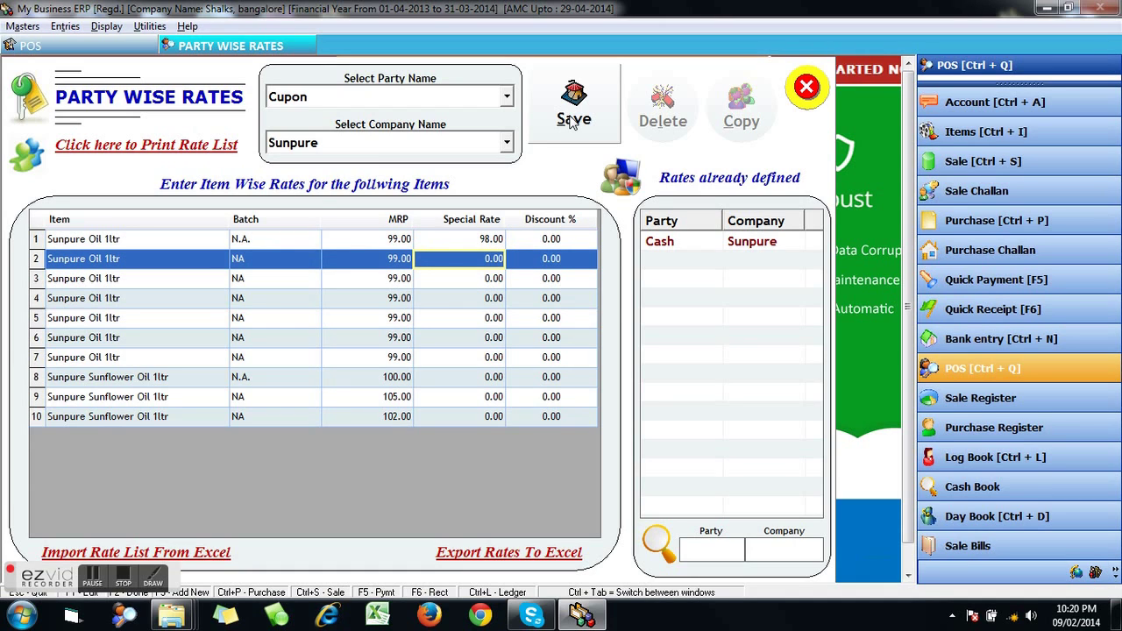
pyautogui.write('95')
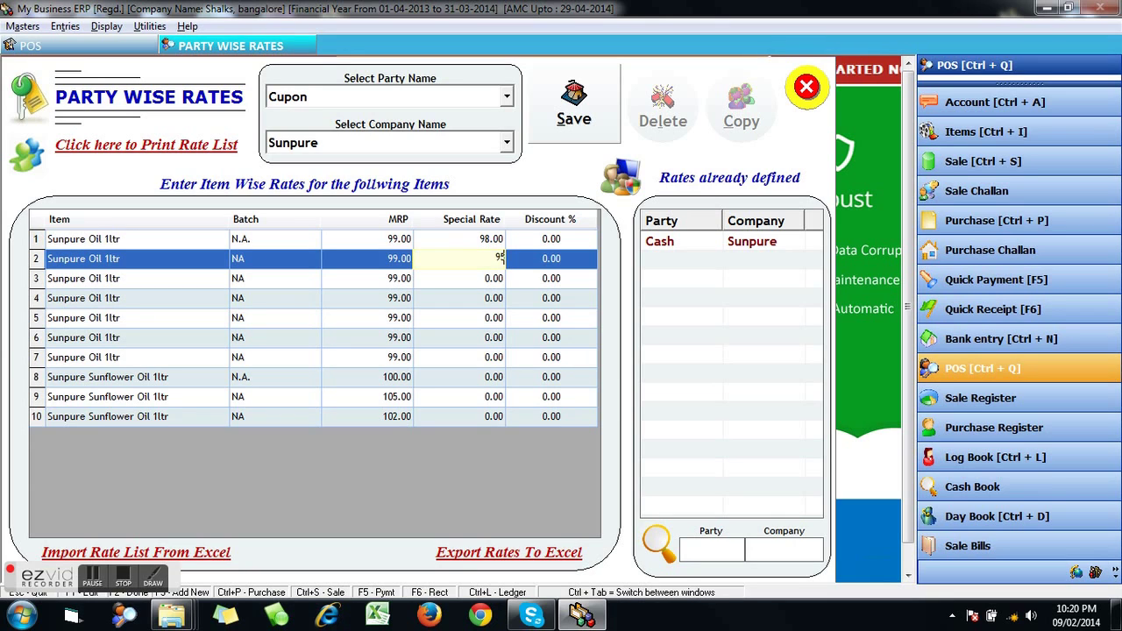
pyautogui.press('Return')
pyautogui.write('5')
pyautogui.press('Return')
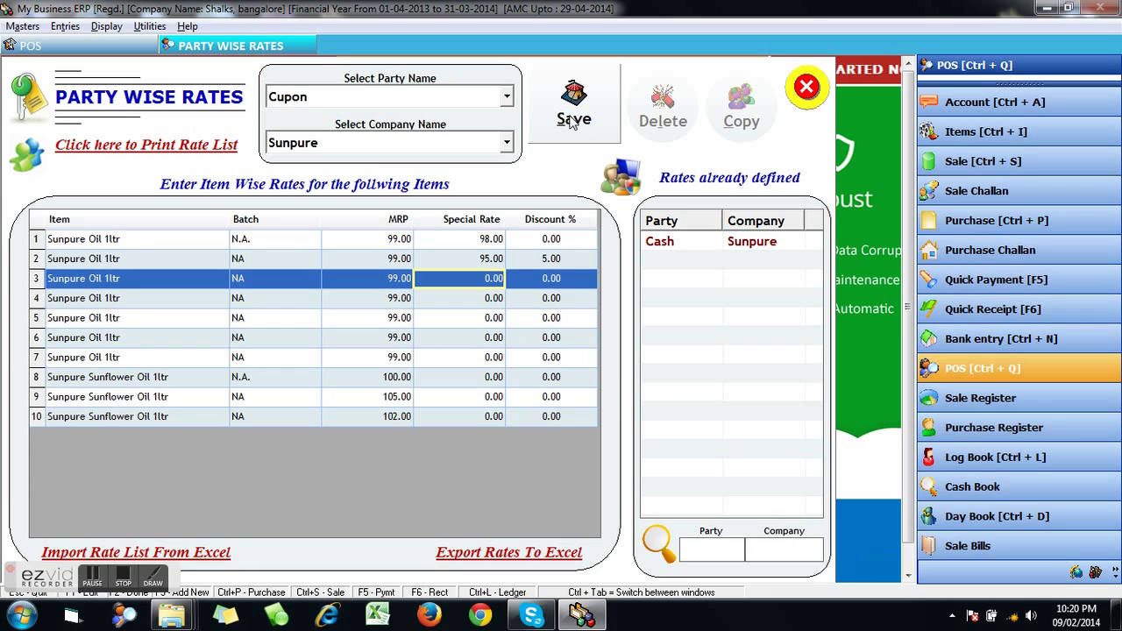
pyautogui.write('94')
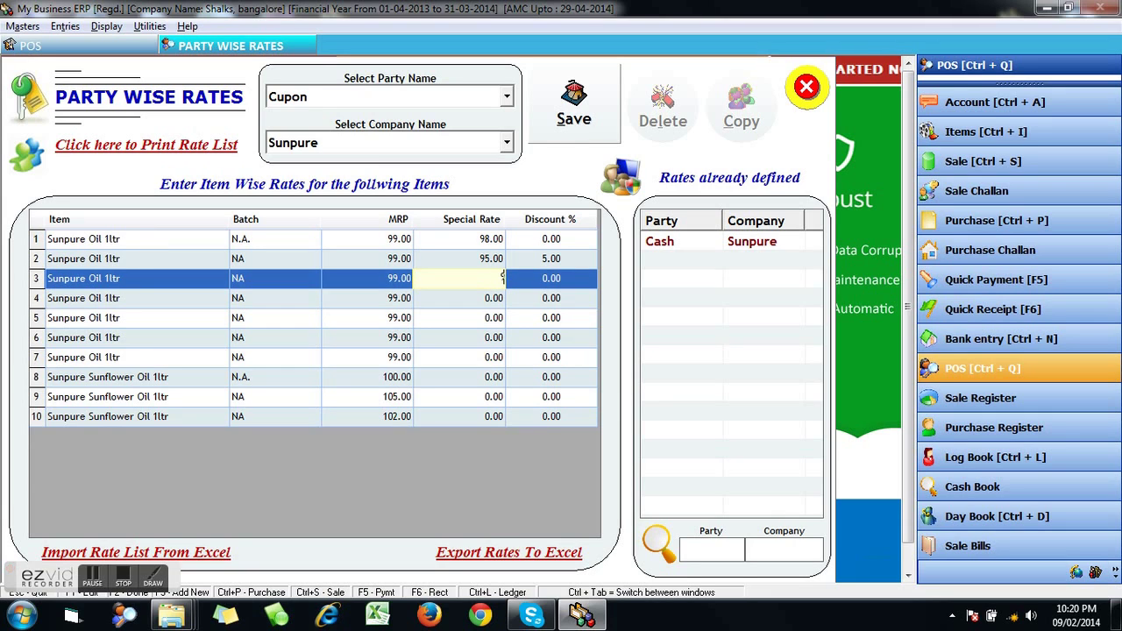
pyautogui.press('Return')
# Give the Sunpure Sunflower Oil 1ltr with MRP 100 a special rate of 95 and a 10% discount
pyautogui.press('Return')
pyautogui.press('Return')
pyautogui.press('Return')
pyautogui.press('Return')
pyautogui.press('Return')
pyautogui.press('Return')
pyautogui.press('Return')
pyautogui.press('Return')
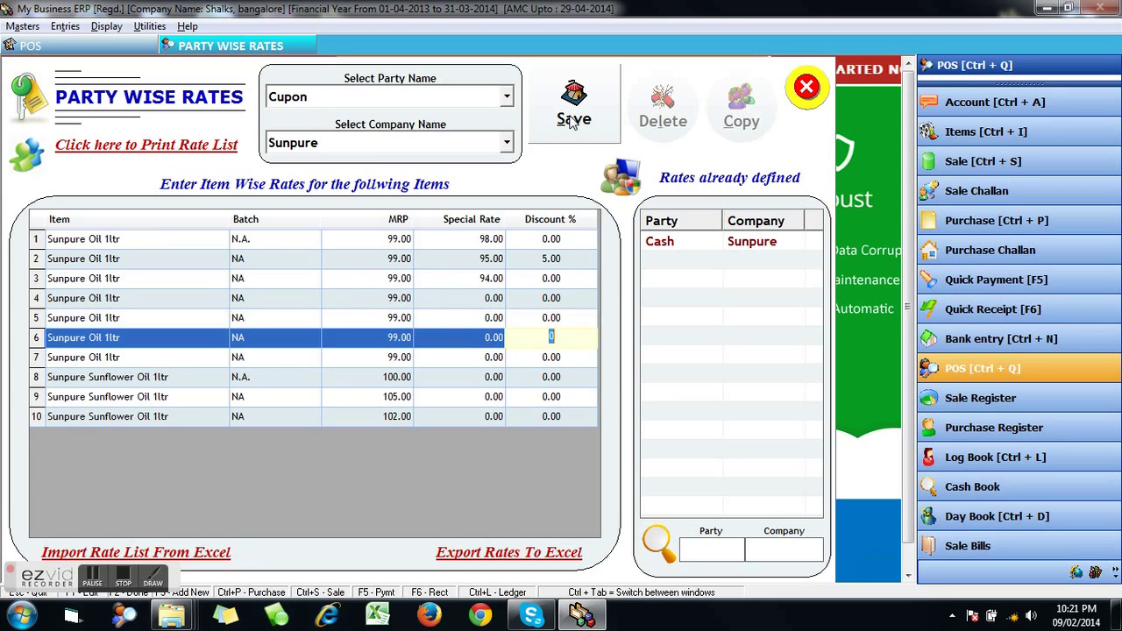
pyautogui.press('Return')
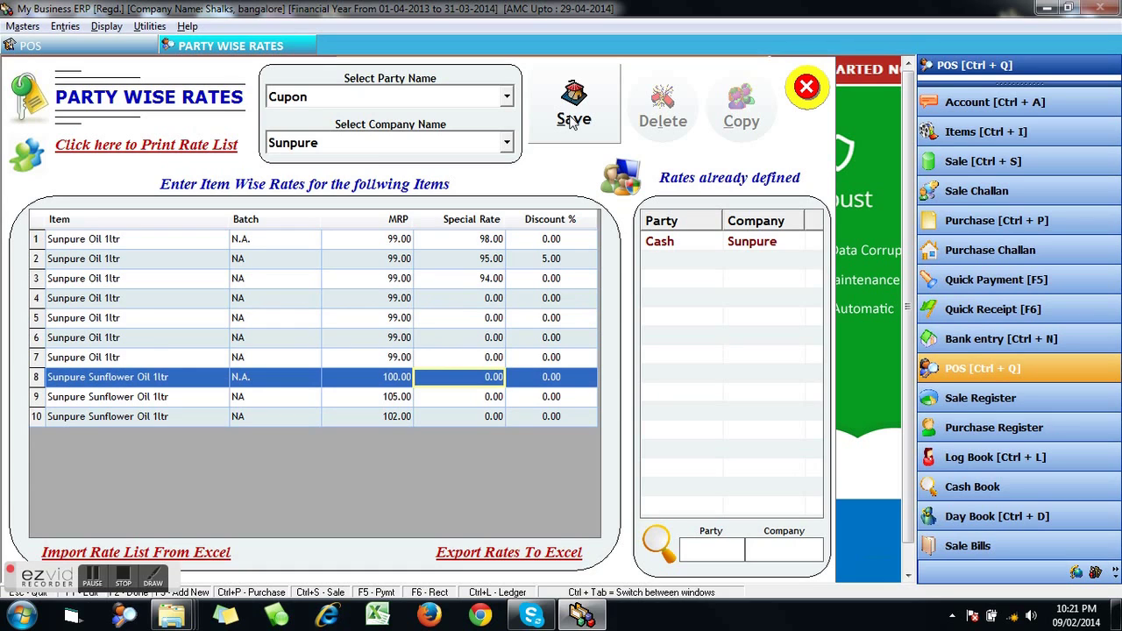
pyautogui.write('95')
pyautogui.press('Return')
pyautogui.write('10')
pyautogui.press('Return')
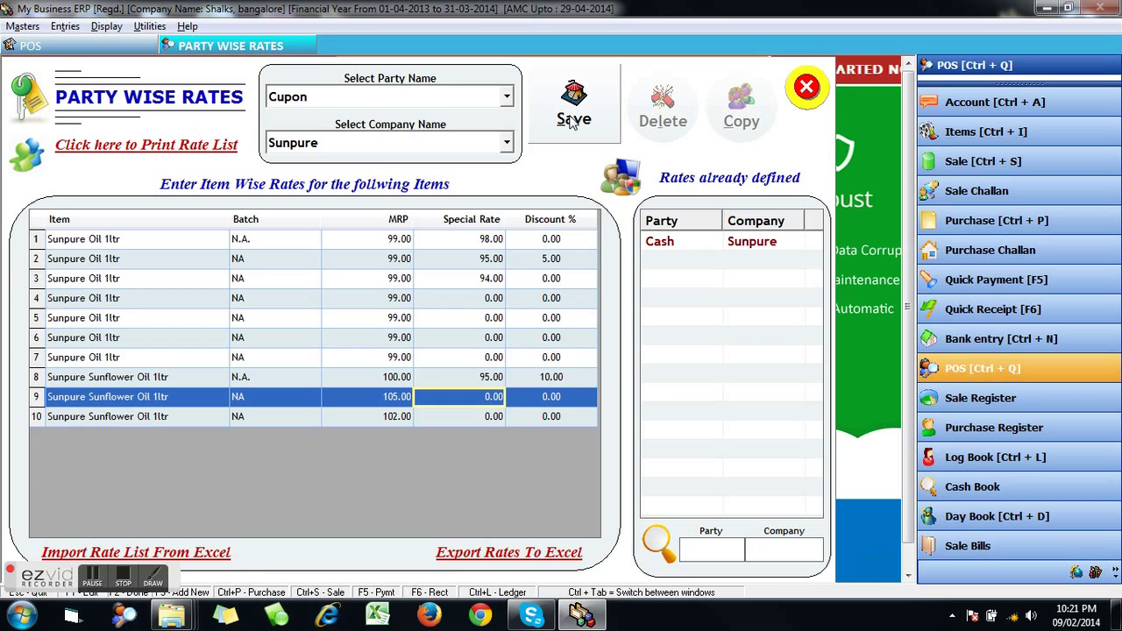
# Set special rates of 90 and 100 for the Sunpure Sunflower Oil 1ltr rows with MRP 105 and 102, each with 1% discount
pyautogui.write('90')
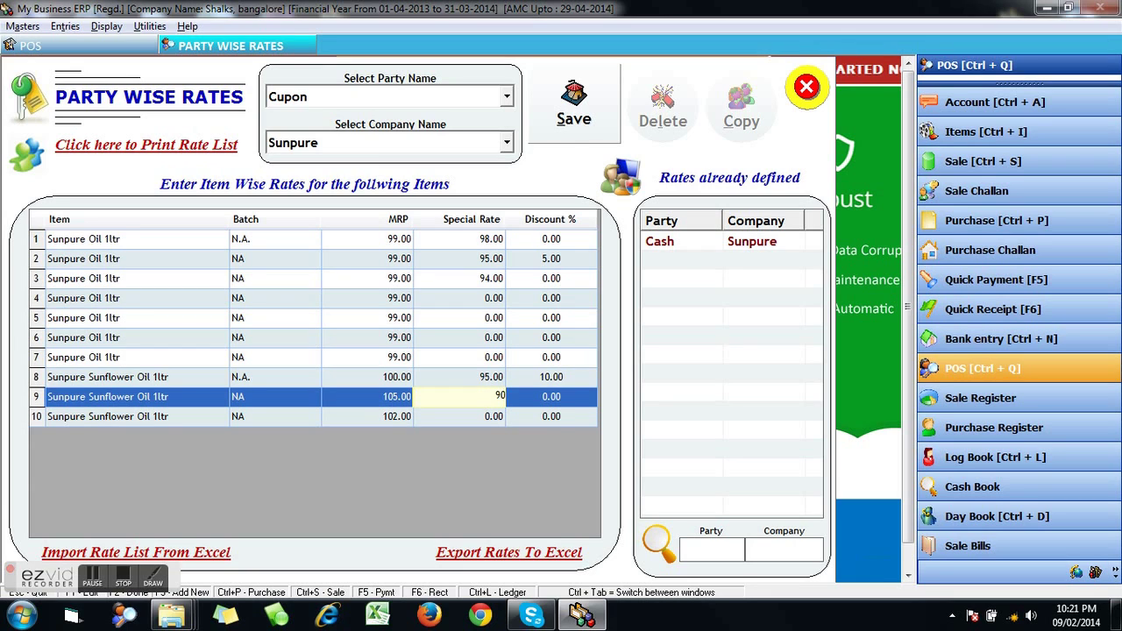
pyautogui.press('Return')
pyautogui.write('1')
pyautogui.press('Return')
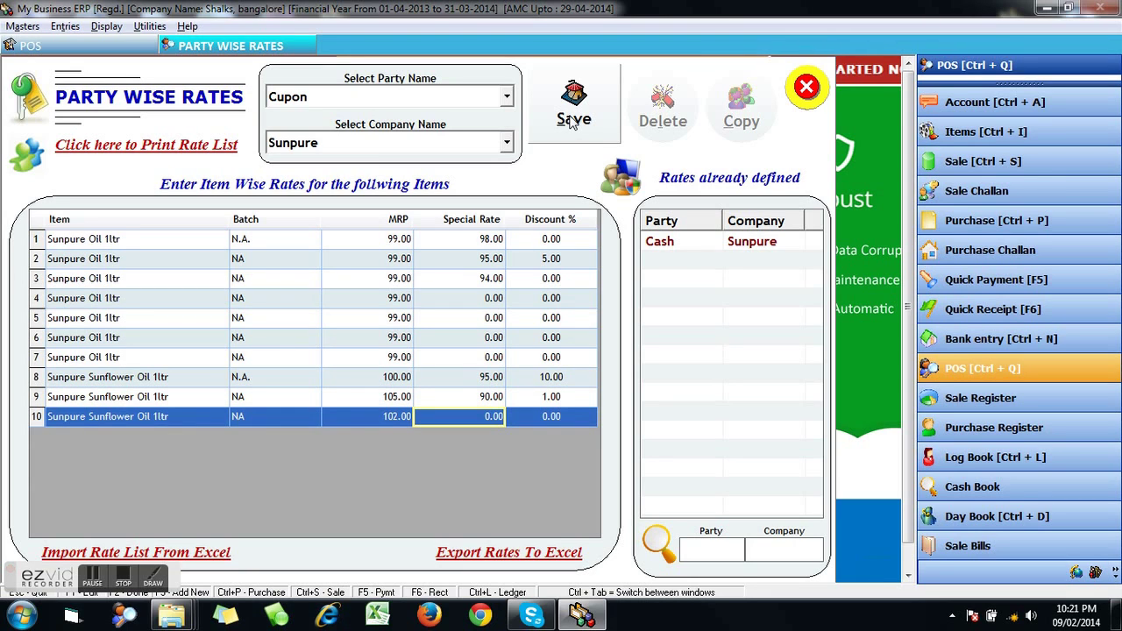
pyautogui.write('100')
pyautogui.press('Return')
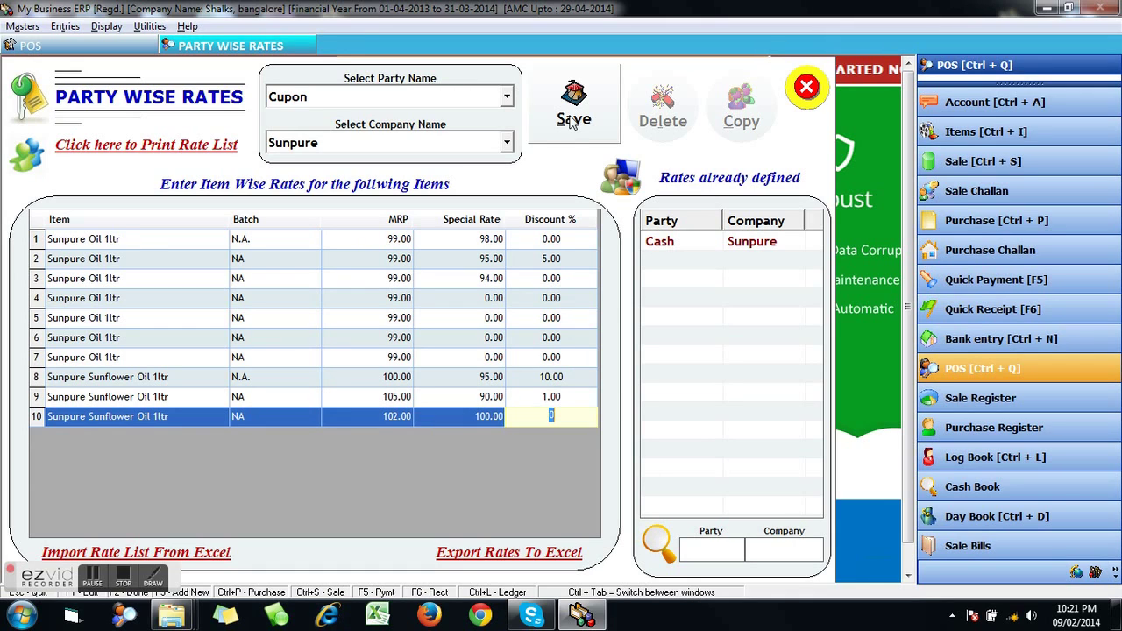
pyautogui.write('1')
# Save Cupon's Sunpure rate list and close the party wise rates to return to the POS bill
pyautogui.click(571, 121)
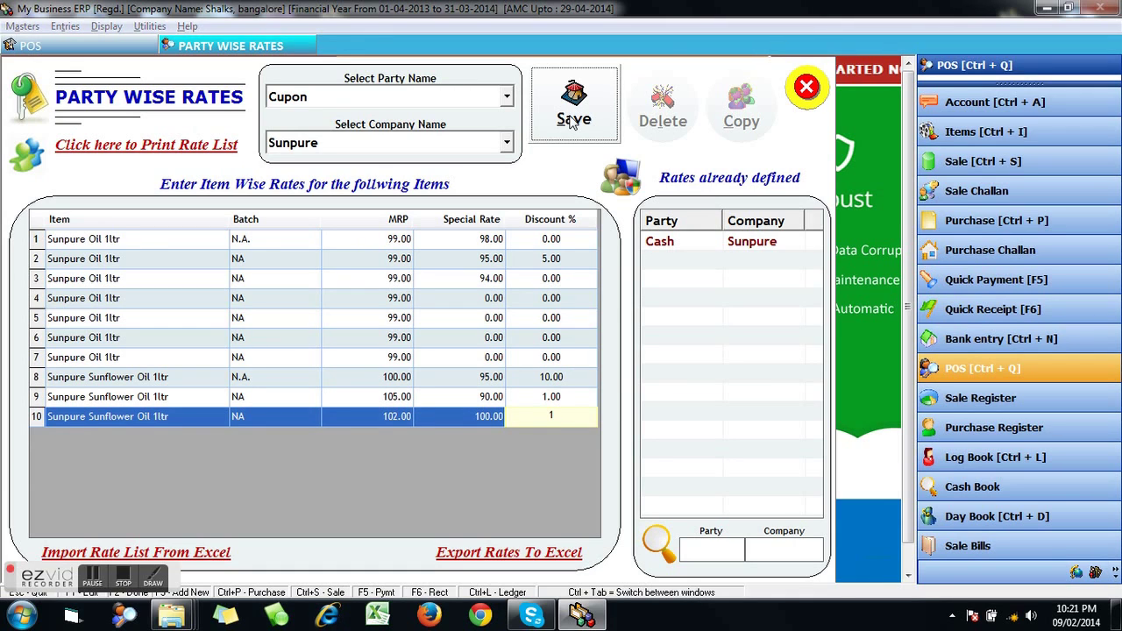
pyautogui.press('Return')
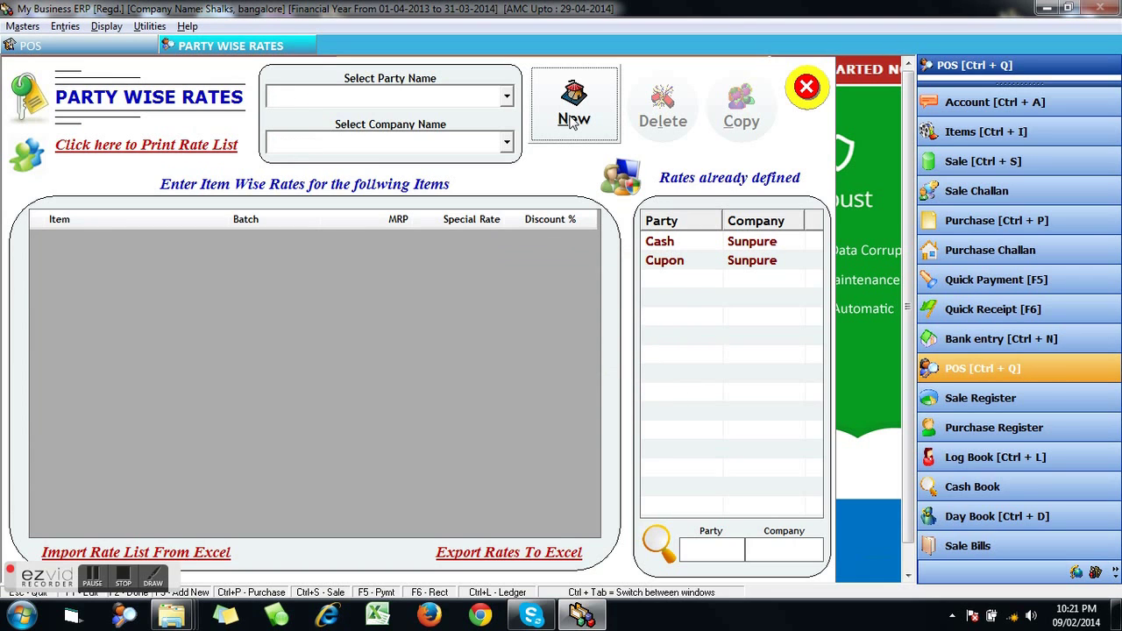
pyautogui.press('Escape')
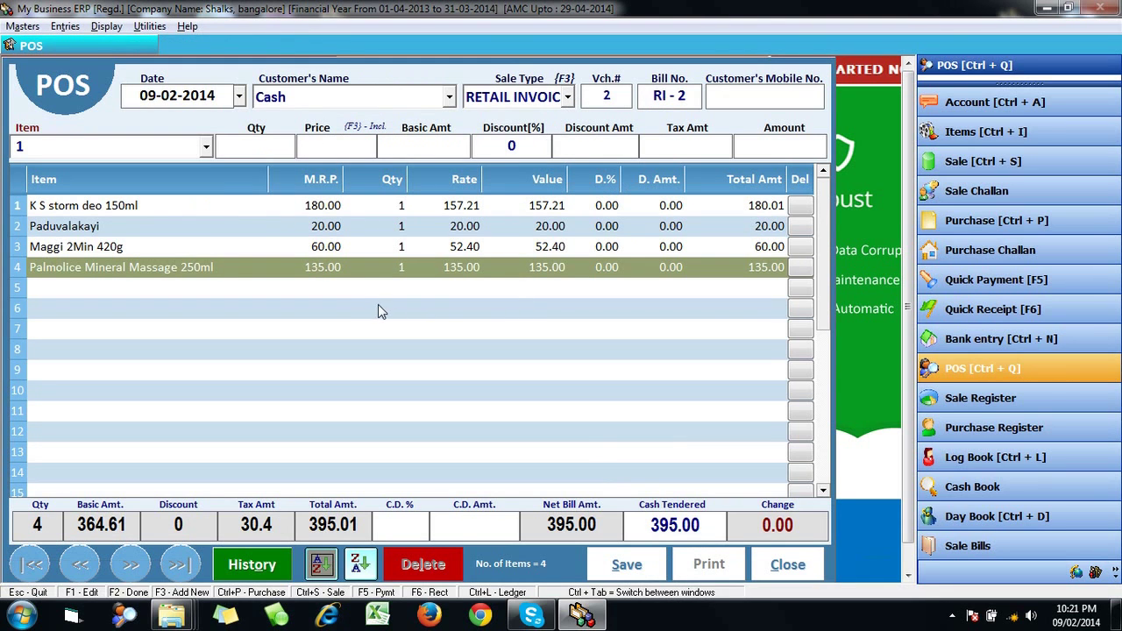